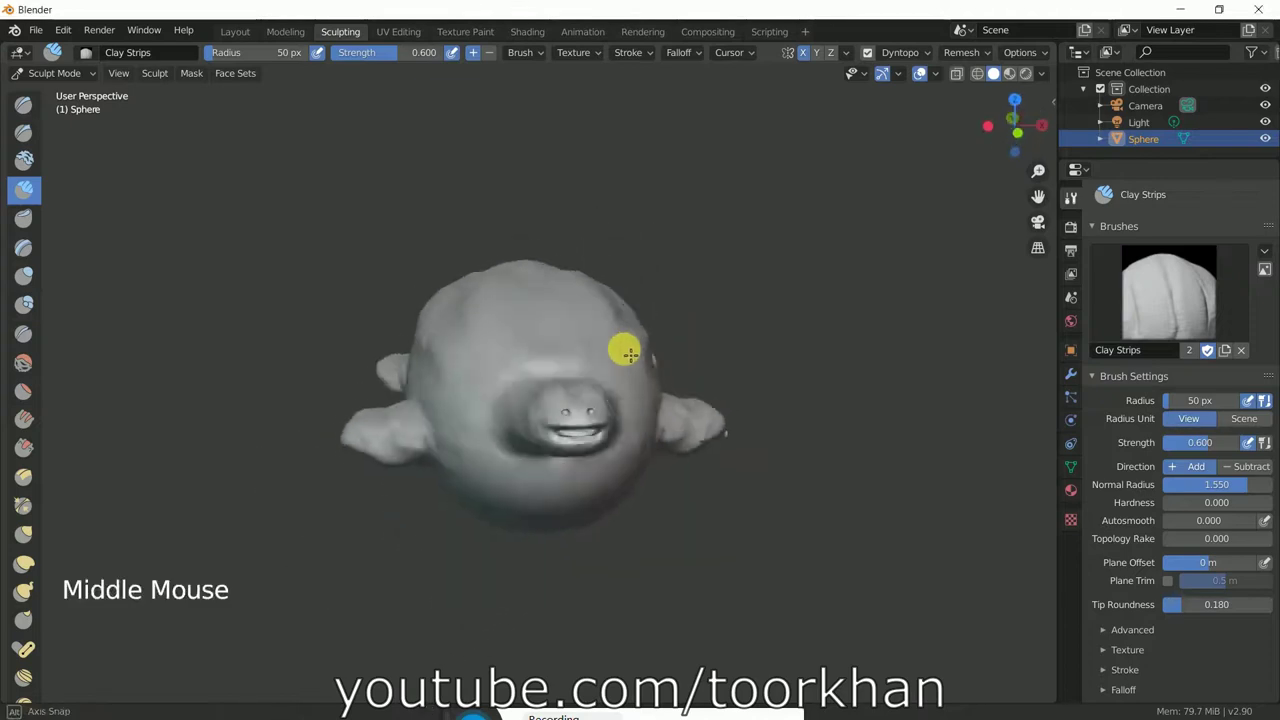
Orbit and zoom around the finished clay creature to inspect its face from above
{"action": "mouse_move", "coordinate": [572, 340]}
{"action": "middle_mouse_down"}
{"action": "mouse_move", "coordinate": [537, 343]}
{"action": "mouse_move", "coordinate": [577, 362]}
{"action": "mouse_move", "coordinate": [589, 386]}
{"action": "mouse_move", "coordinate": [514, 383]}
{"action": "mouse_move", "coordinate": [348, 463]}
{"action": "mouse_move", "coordinate": [209, 383]}
{"action": "mouse_move", "coordinate": [63, 334]}
{"action": "middle_mouse_up"}
{"action": "scroll", "coordinate": [612, 354], "scroll_direction": "up", "scroll_amount": 2}
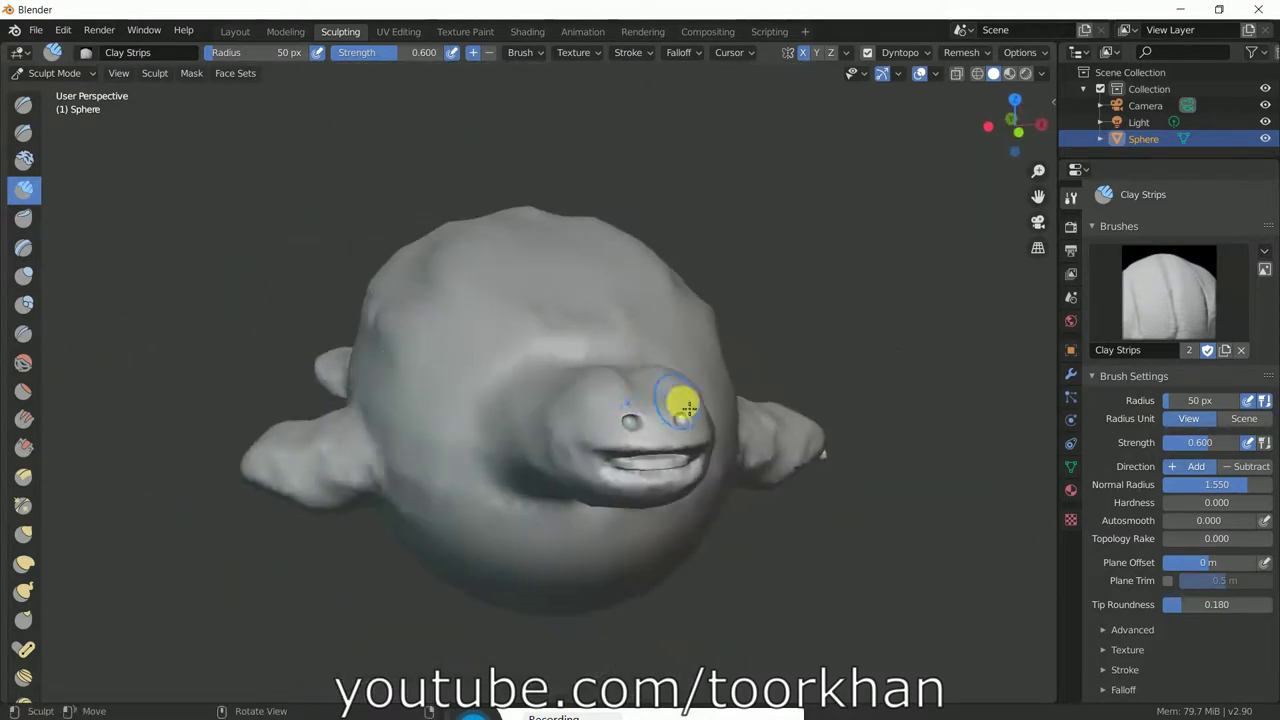
{"action": "mouse_move", "coordinate": [686, 406]}
{"action": "middle_mouse_down"}
{"action": "mouse_move", "coordinate": [614, 423]}
{"action": "mouse_move", "coordinate": [617, 446]}
{"action": "mouse_move", "coordinate": [668, 428]}
{"action": "mouse_move", "coordinate": [680, 374]}
{"action": "mouse_move", "coordinate": [663, 400]}
{"action": "mouse_move", "coordinate": [737, 380]}
{"action": "mouse_move", "coordinate": [626, 431]}
{"action": "mouse_move", "coordinate": [606, 511]}
{"action": "mouse_move", "coordinate": [514, 309]}
{"action": "mouse_move", "coordinate": [600, 357]}
{"action": "mouse_move", "coordinate": [734, 189]}
{"action": "mouse_move", "coordinate": [591, 217]}
{"action": "mouse_move", "coordinate": [577, 320]}
{"action": "mouse_move", "coordinate": [476, 330]}
{"action": "mouse_move", "coordinate": [603, 274]}
{"action": "mouse_move", "coordinate": [617, 220]}
{"action": "mouse_move", "coordinate": [660, 169]}
{"action": "mouse_move", "coordinate": [609, 163]}
{"action": "mouse_move", "coordinate": [560, 186]}
{"action": "mouse_move", "coordinate": [571, 223]}
{"action": "mouse_move", "coordinate": [609, 263]}
{"action": "mouse_move", "coordinate": [723, 271]}
{"action": "mouse_move", "coordinate": [789, 240]}
{"action": "mouse_move", "coordinate": [514, 220]}
{"action": "mouse_move", "coordinate": [498, 197]}
{"action": "mouse_move", "coordinate": [529, 183]}
{"action": "mouse_move", "coordinate": [714, 251]}
{"action": "mouse_move", "coordinate": [477, 234]}
{"action": "mouse_move", "coordinate": [549, 216]}
{"action": "mouse_move", "coordinate": [649, 223]}
{"action": "middle_mouse_up"}
{"action": "scroll", "coordinate": [476, 330], "scroll_direction": "down", "scroll_amount": 1}
{"action": "scroll", "coordinate": [628, 252], "scroll_direction": "up", "scroll_amount": 2}
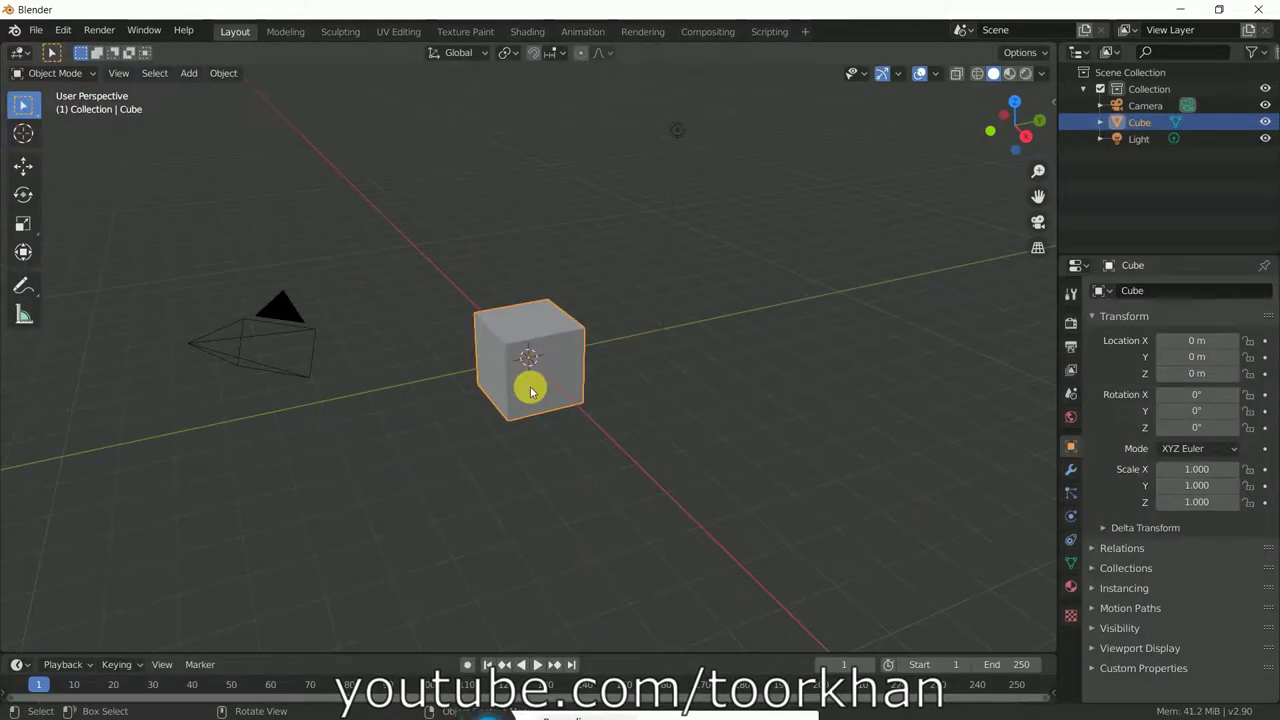
Delete the default cube, add a UV sphere and scale it along Y to about 1.79
{"action": "right_click", "coordinate": [530, 390]}
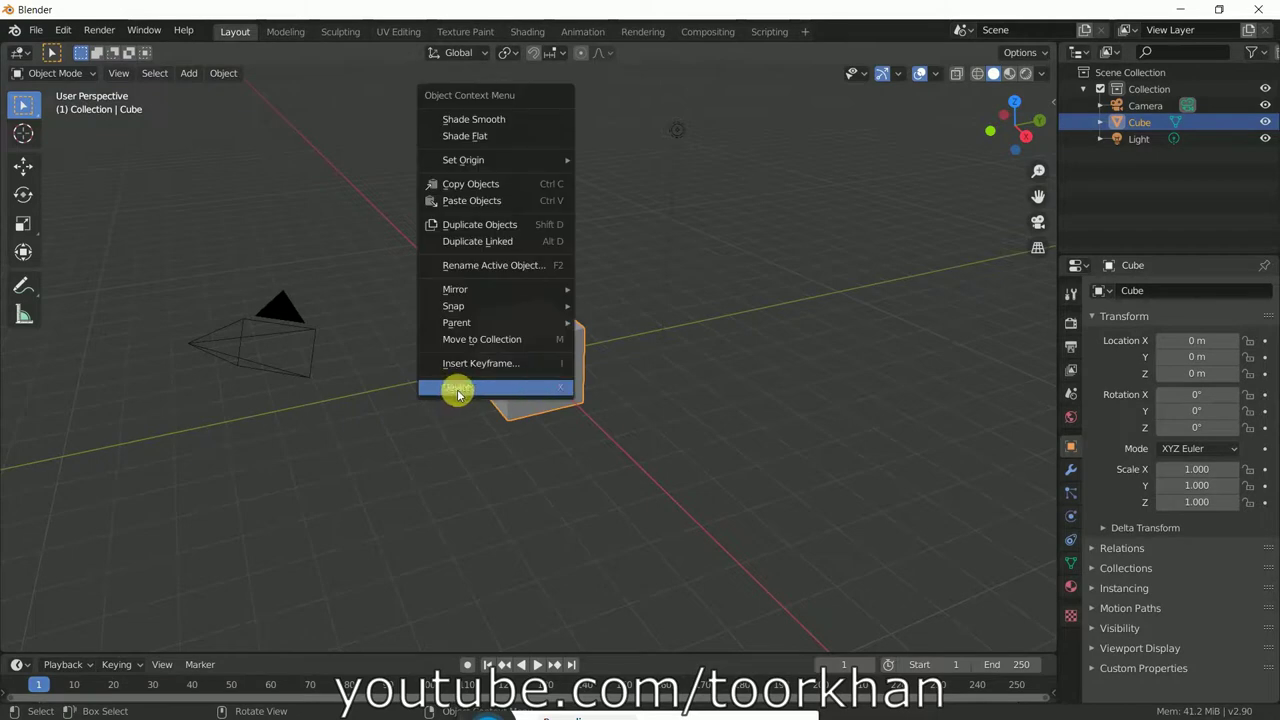
{"action": "left_click", "coordinate": [485, 388]}
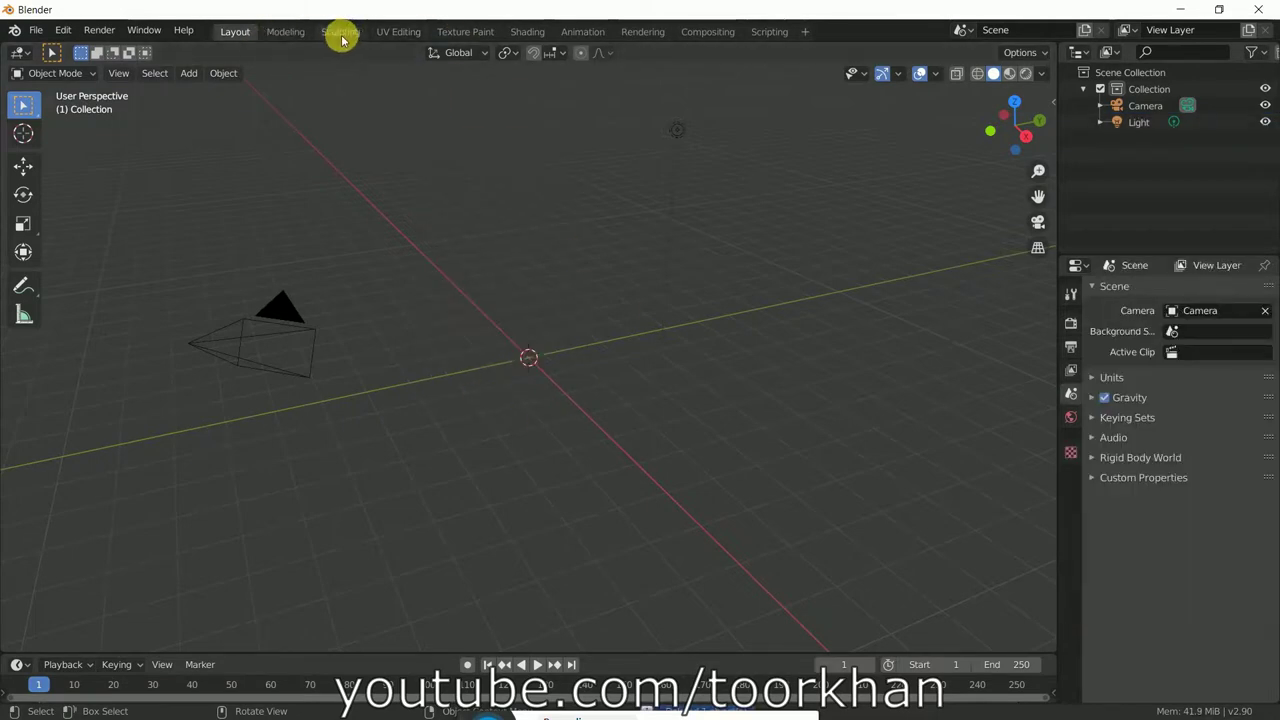
{"action": "left_click", "coordinate": [200, 75]}
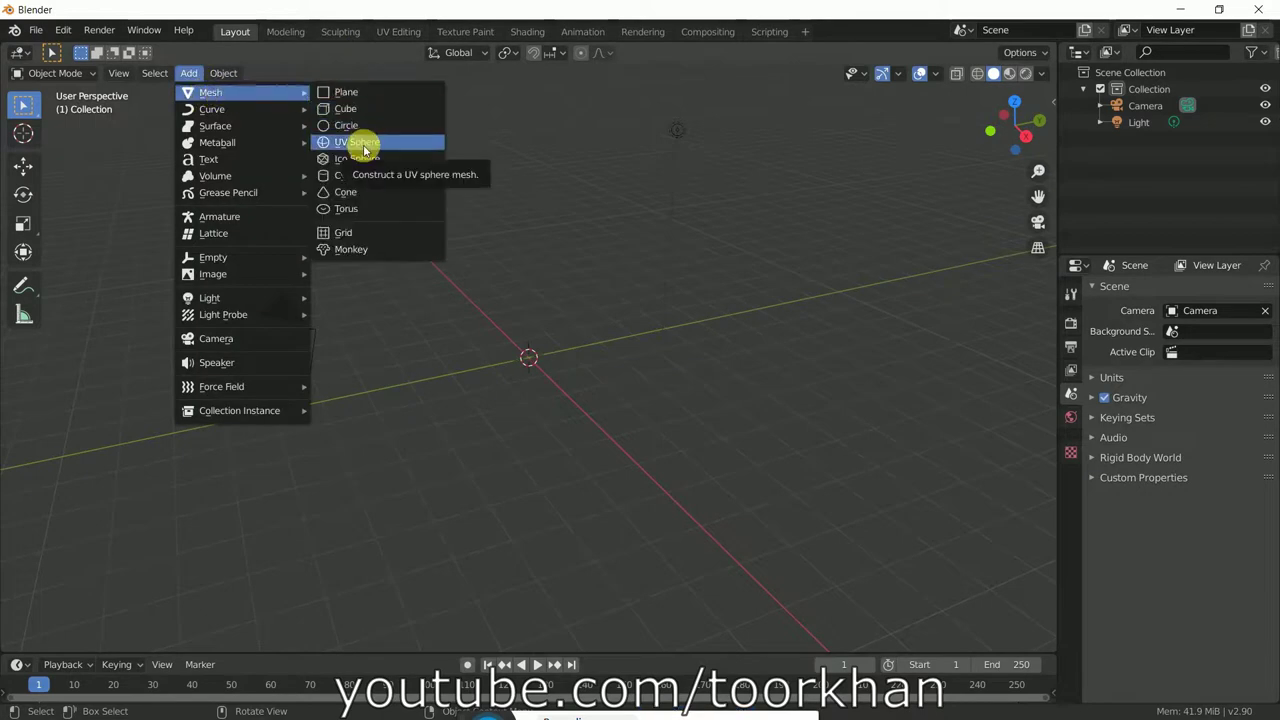
{"action": "left_click", "coordinate": [363, 146]}
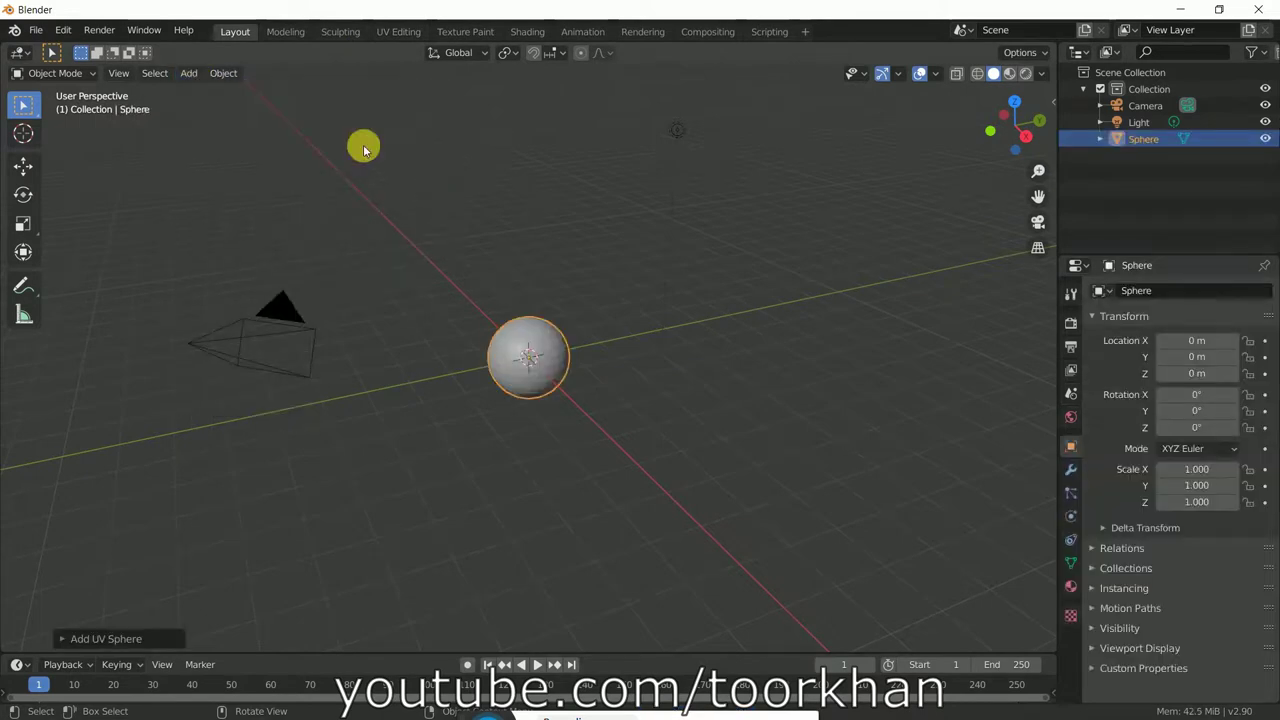
{"action": "left_click", "coordinate": [24, 256]}
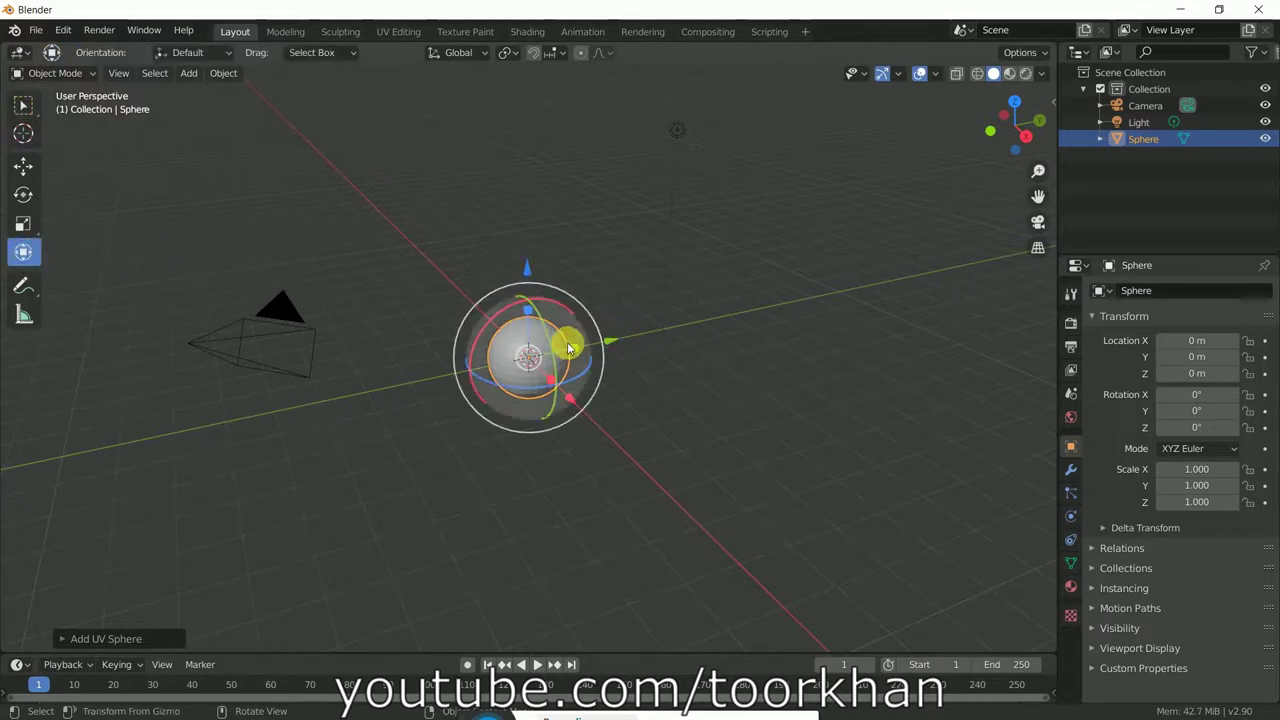
{"action": "left_click_drag", "start_coordinate": [573, 348], "coordinate": [620, 346]}
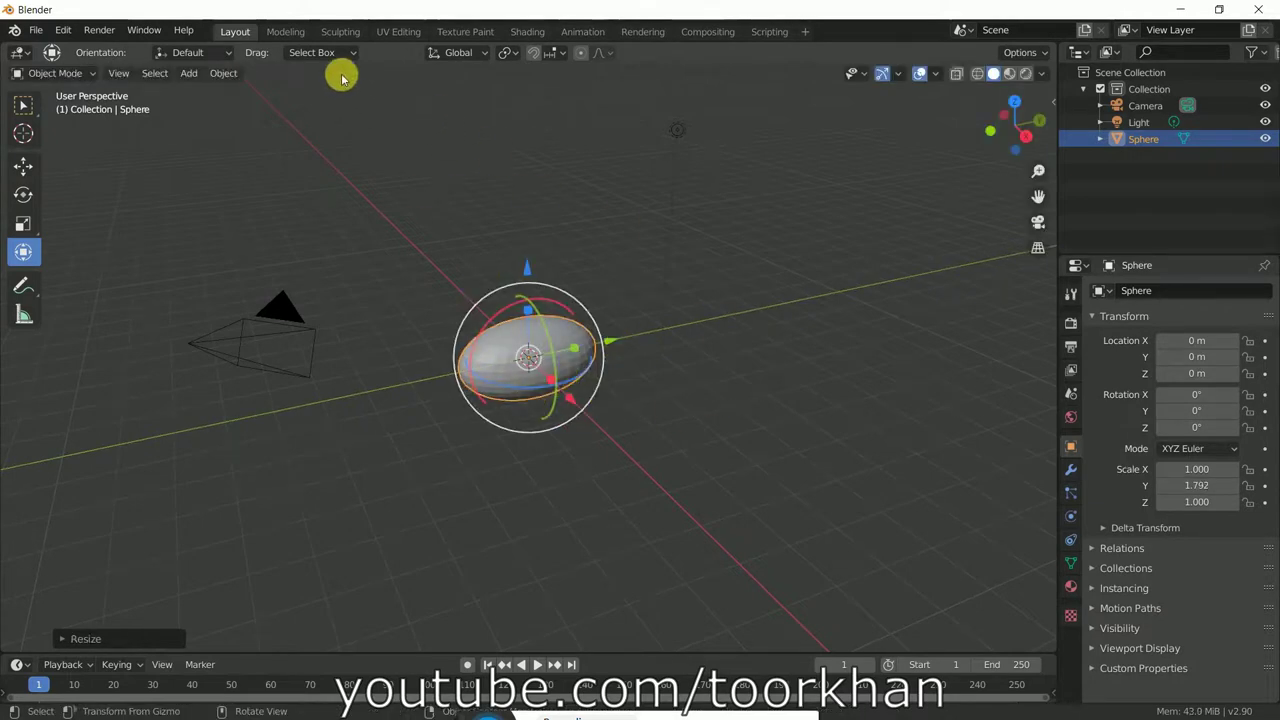
Switch to the Sculpting workspace and orbit around the egg
{"action": "left_click", "coordinate": [338, 33]}
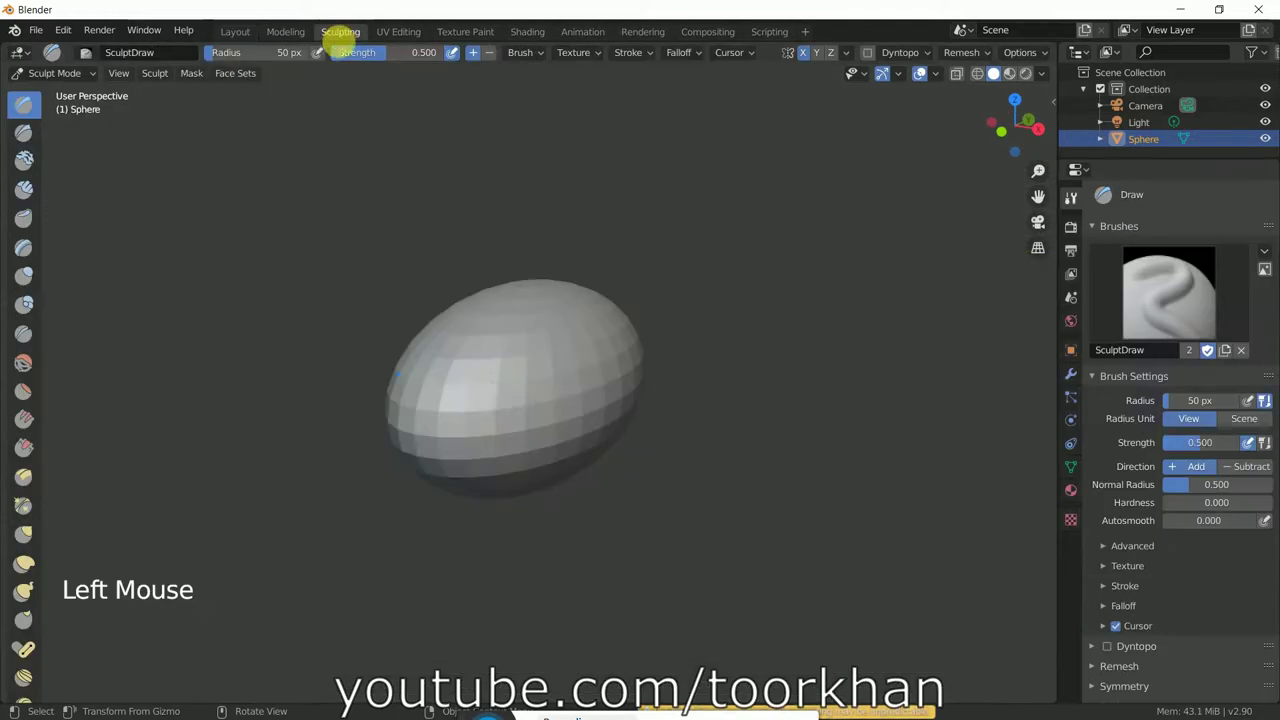
{"action": "mouse_move", "coordinate": [466, 403]}
{"action": "middle_mouse_down"}
{"action": "mouse_move", "coordinate": [563, 414]}
{"action": "mouse_move", "coordinate": [535, 400]}
{"action": "middle_mouse_up"}
{"action": "middle_click_drag", "start_coordinate": [614, 397], "coordinate": [557, 414]}
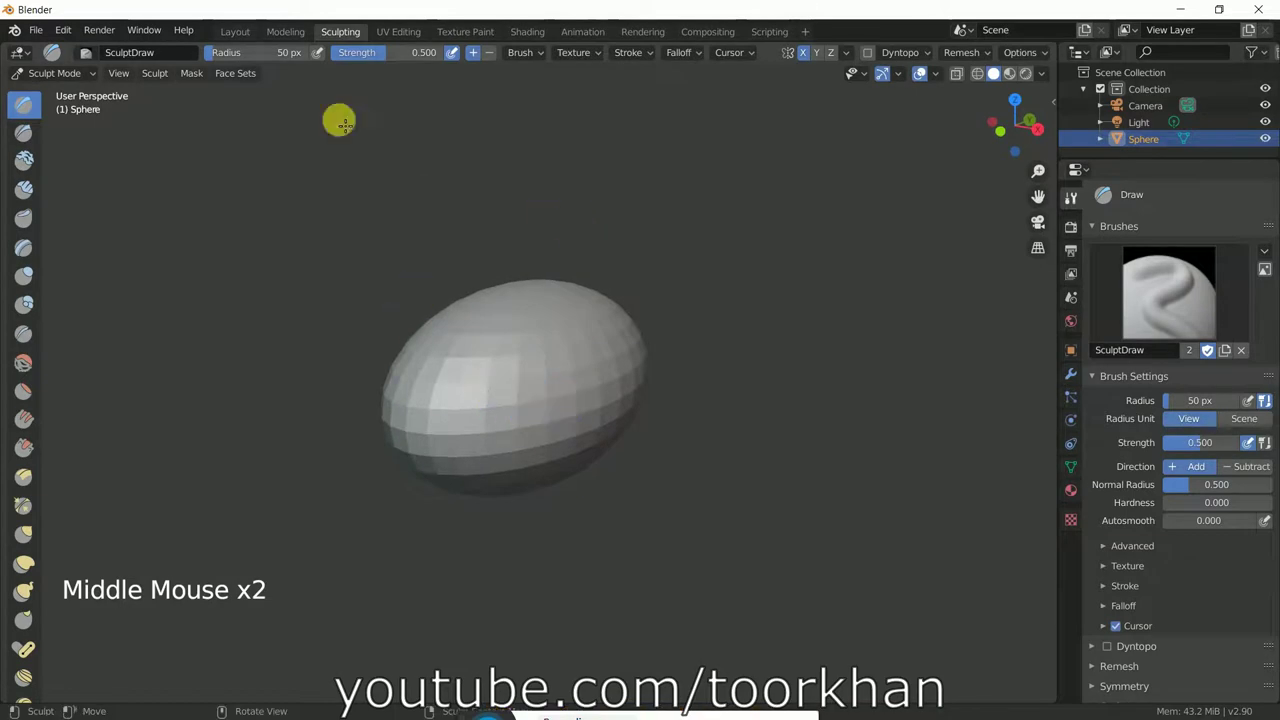
Enable Dyntopo with smooth shading and a 6 px detail size
{"action": "left_click", "coordinate": [868, 57]}
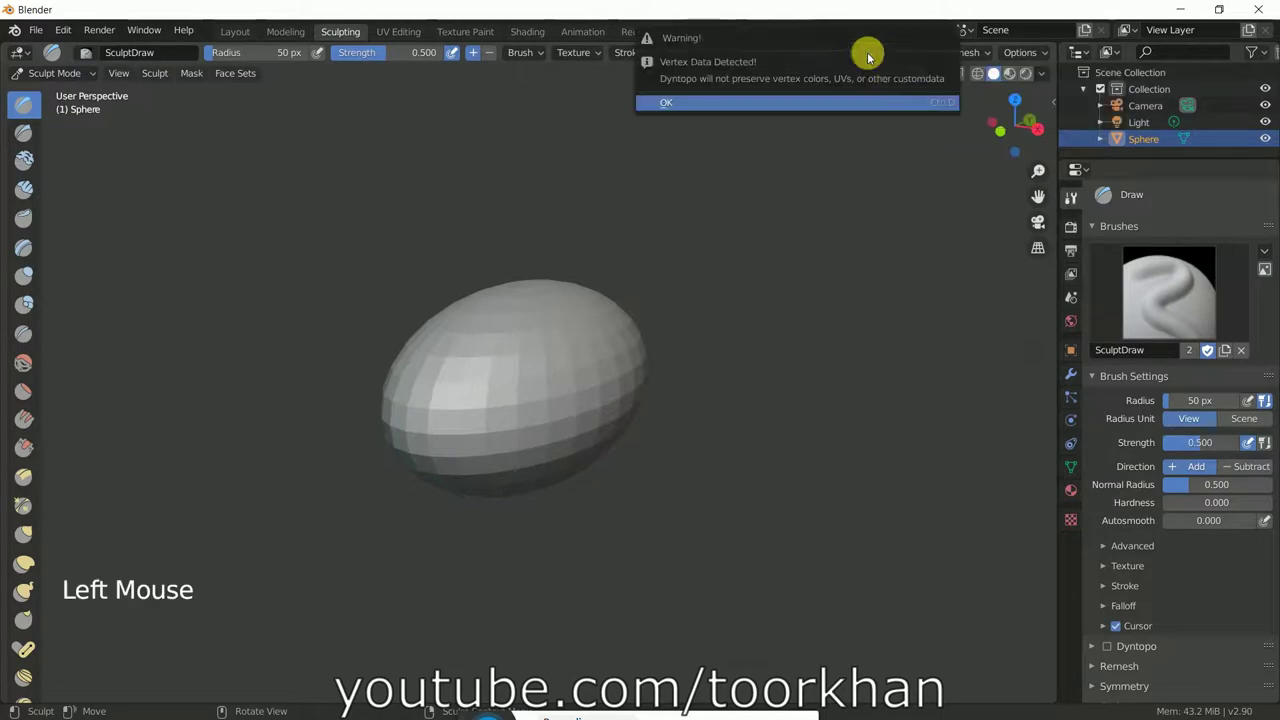
{"action": "left_click", "coordinate": [871, 104]}
{"action": "left_click", "coordinate": [926, 57]}
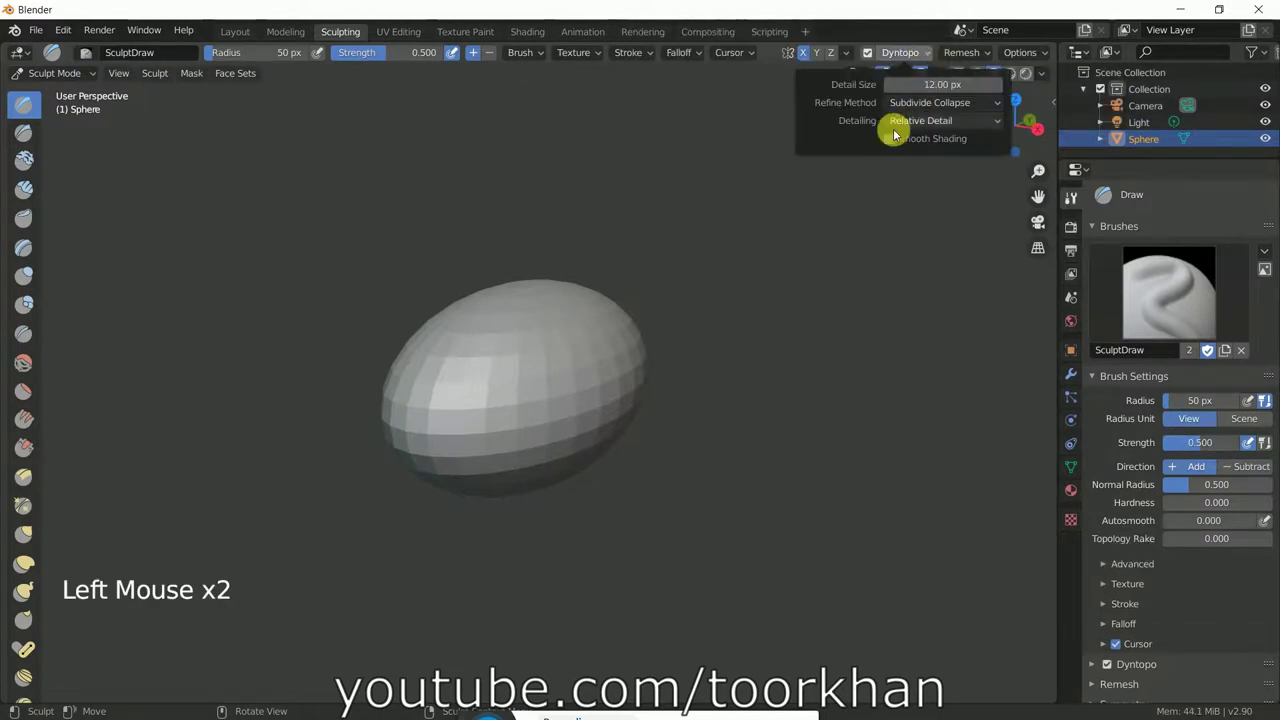
{"action": "left_click", "coordinate": [889, 140]}
{"action": "double_click", "coordinate": [950, 87]}
{"action": "type", "text": "6"}
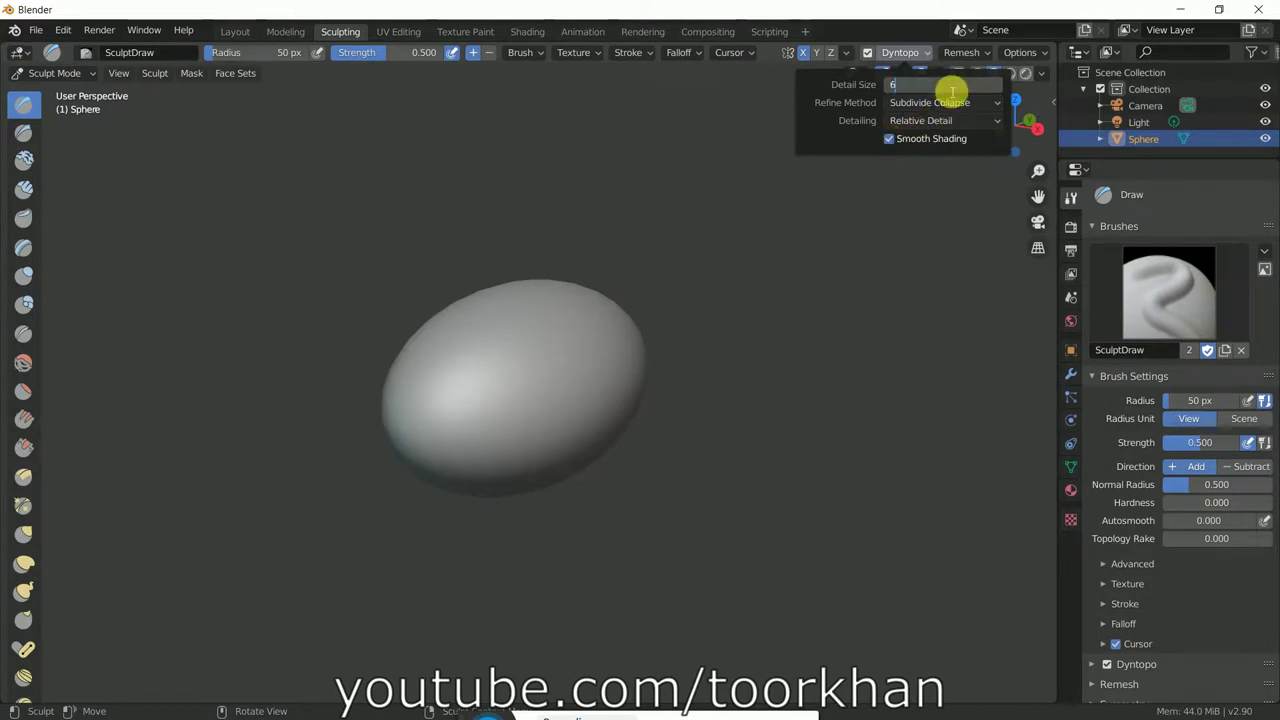
{"action": "key", "text": "Return"}
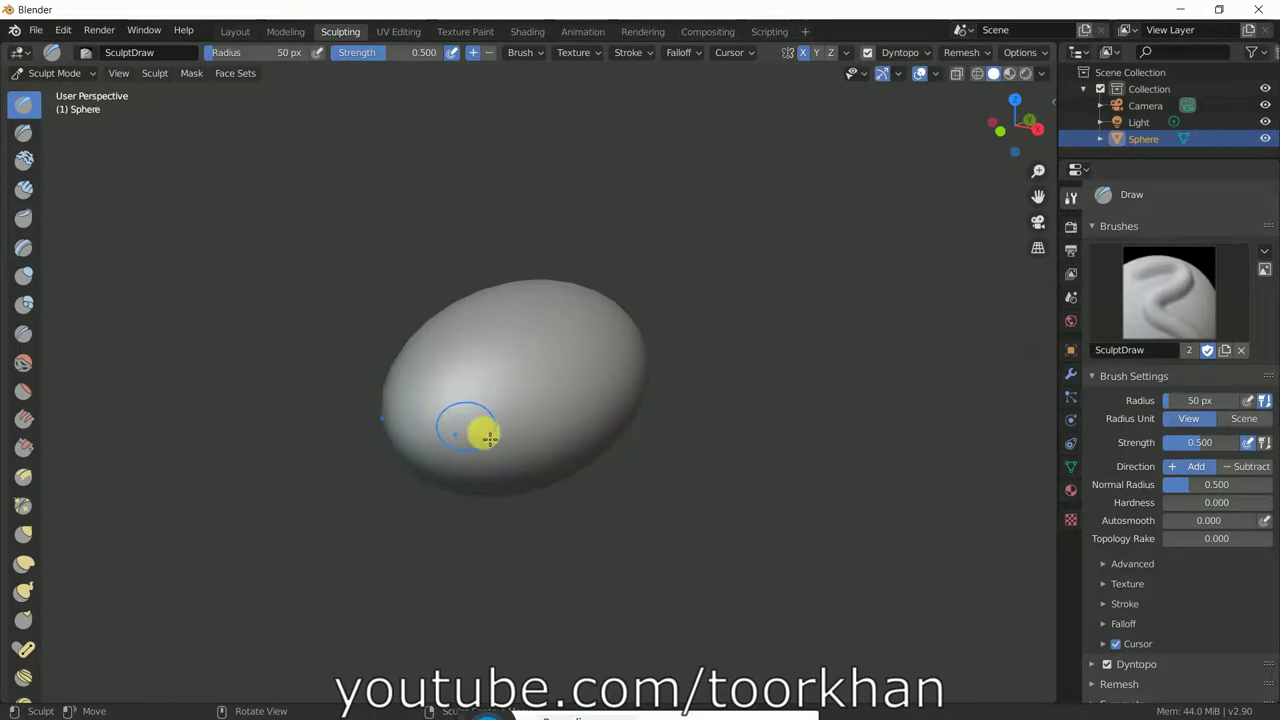
Orbit the view and select the Clay Strips brush
{"action": "mouse_move", "coordinate": [480, 431]}
{"action": "middle_mouse_down"}
{"action": "mouse_move", "coordinate": [606, 443]}
{"action": "mouse_move", "coordinate": [418, 427]}
{"action": "mouse_move", "coordinate": [451, 457]}
{"action": "mouse_move", "coordinate": [420, 431]}
{"action": "mouse_move", "coordinate": [426, 420]}
{"action": "mouse_move", "coordinate": [455, 433]}
{"action": "mouse_move", "coordinate": [669, 429]}
{"action": "mouse_move", "coordinate": [453, 431]}
{"action": "middle_mouse_up"}
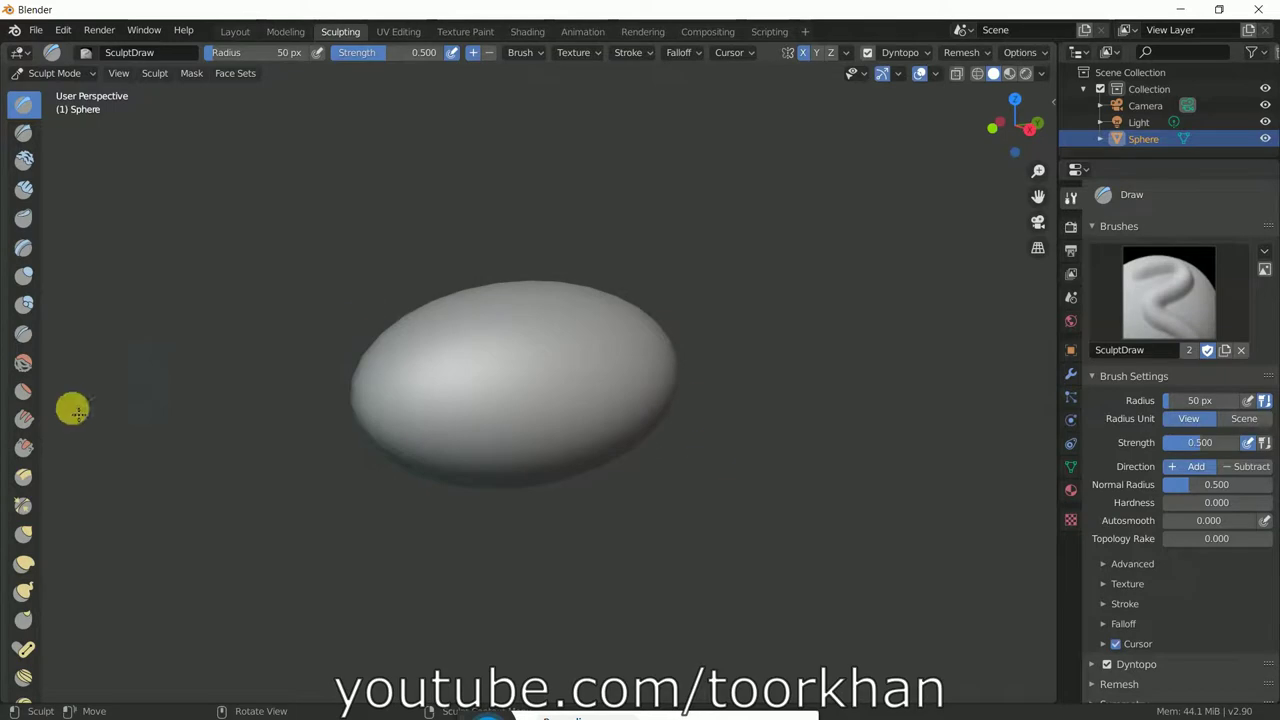
{"action": "left_click", "coordinate": [24, 191]}
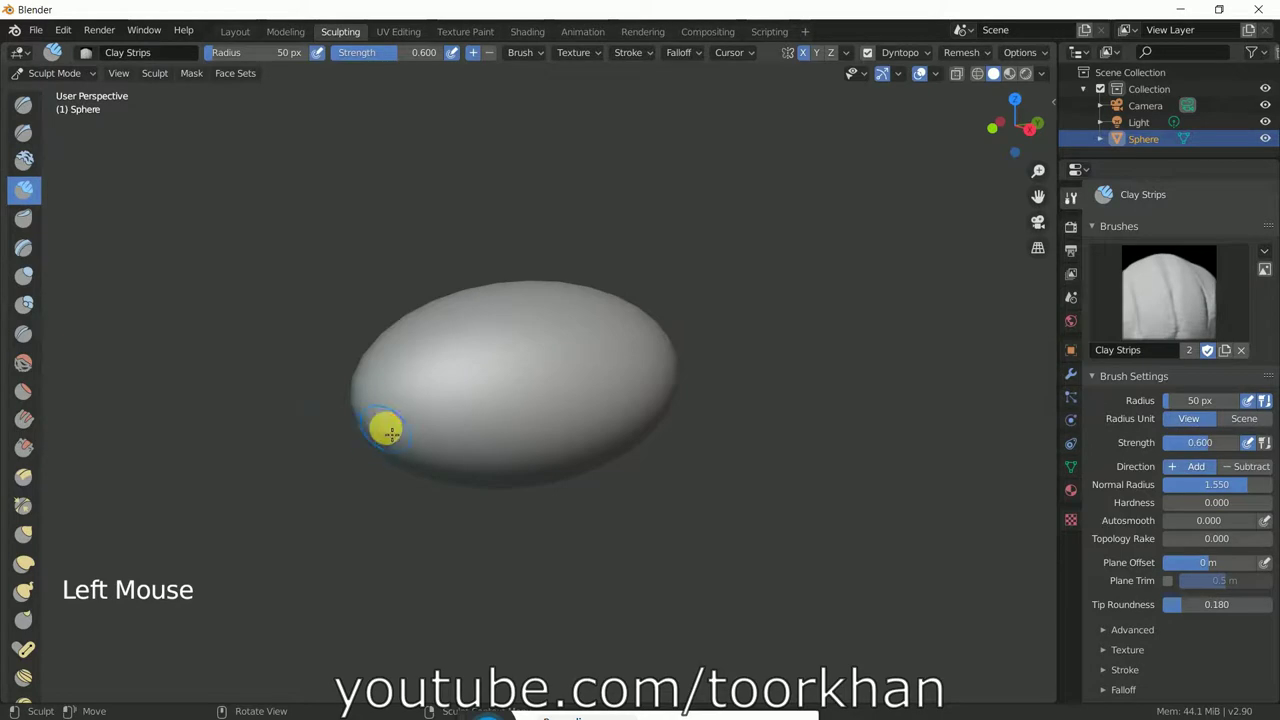
Build up clay on one end of the egg into a protruding snout
{"action": "middle_click_drag", "start_coordinate": [389, 430], "coordinate": [445, 421]}
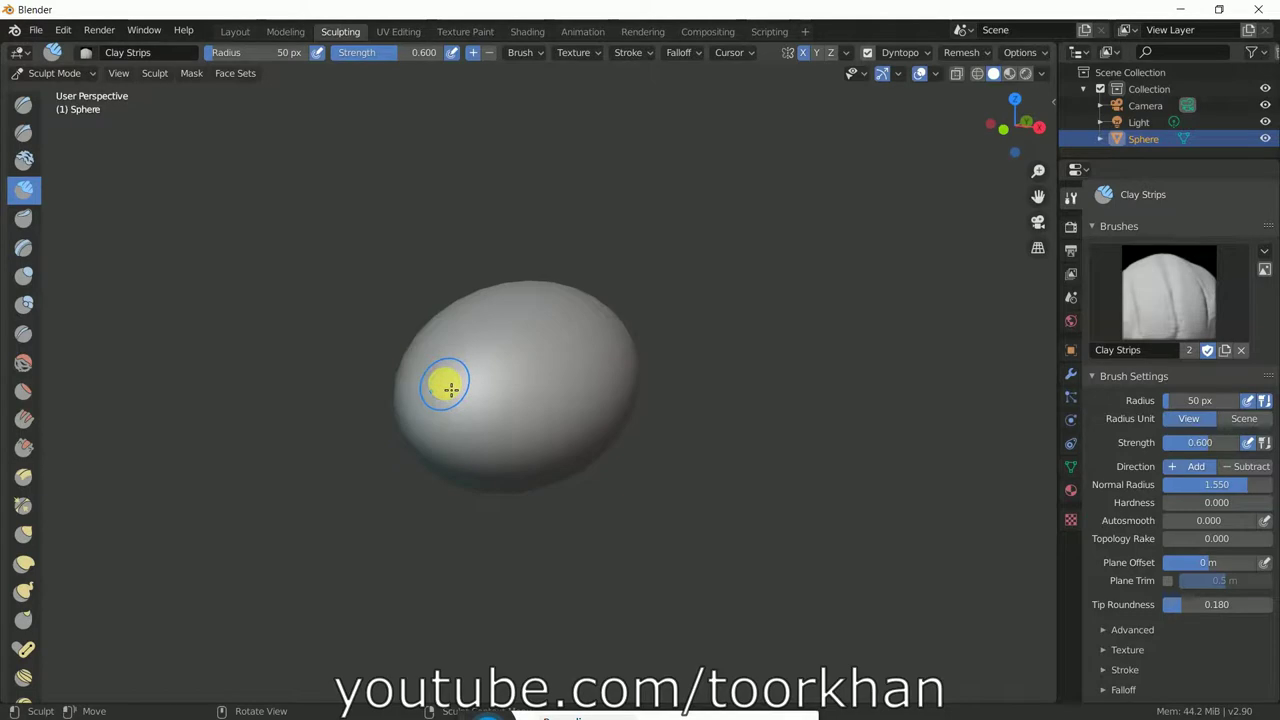
{"action": "left_click_drag", "start_coordinate": [450, 389], "coordinate": [434, 380]}
{"action": "mouse_move", "coordinate": [434, 380]}
{"action": "middle_mouse_down"}
{"action": "mouse_move", "coordinate": [500, 460]}
{"action": "mouse_move", "coordinate": [346, 458]}
{"action": "middle_mouse_up"}
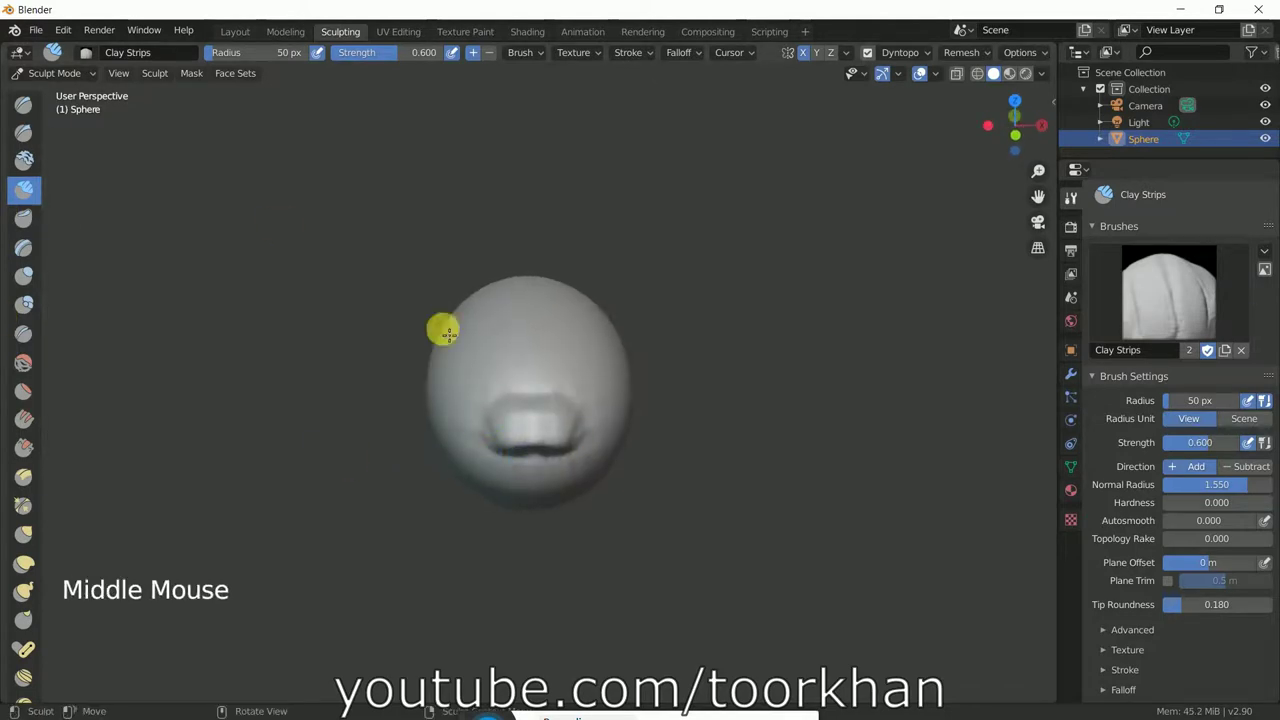
{"action": "mouse_move", "coordinate": [541, 440]}
{"action": "left_mouse_down"}
{"action": "mouse_move", "coordinate": [551, 425]}
{"action": "mouse_move", "coordinate": [566, 434]}
{"action": "mouse_move", "coordinate": [541, 430]}
{"action": "mouse_move", "coordinate": [569, 441]}
{"action": "mouse_move", "coordinate": [586, 517]}
{"action": "left_mouse_up"}
{"action": "mouse_move", "coordinate": [586, 517]}
{"action": "middle_mouse_down"}
{"action": "mouse_move", "coordinate": [610, 511]}
{"action": "mouse_move", "coordinate": [680, 423]}
{"action": "middle_mouse_up"}
{"action": "mouse_move", "coordinate": [680, 423]}
{"action": "left_mouse_down"}
{"action": "mouse_move", "coordinate": [674, 399]}
{"action": "mouse_move", "coordinate": [654, 420]}
{"action": "left_mouse_up"}
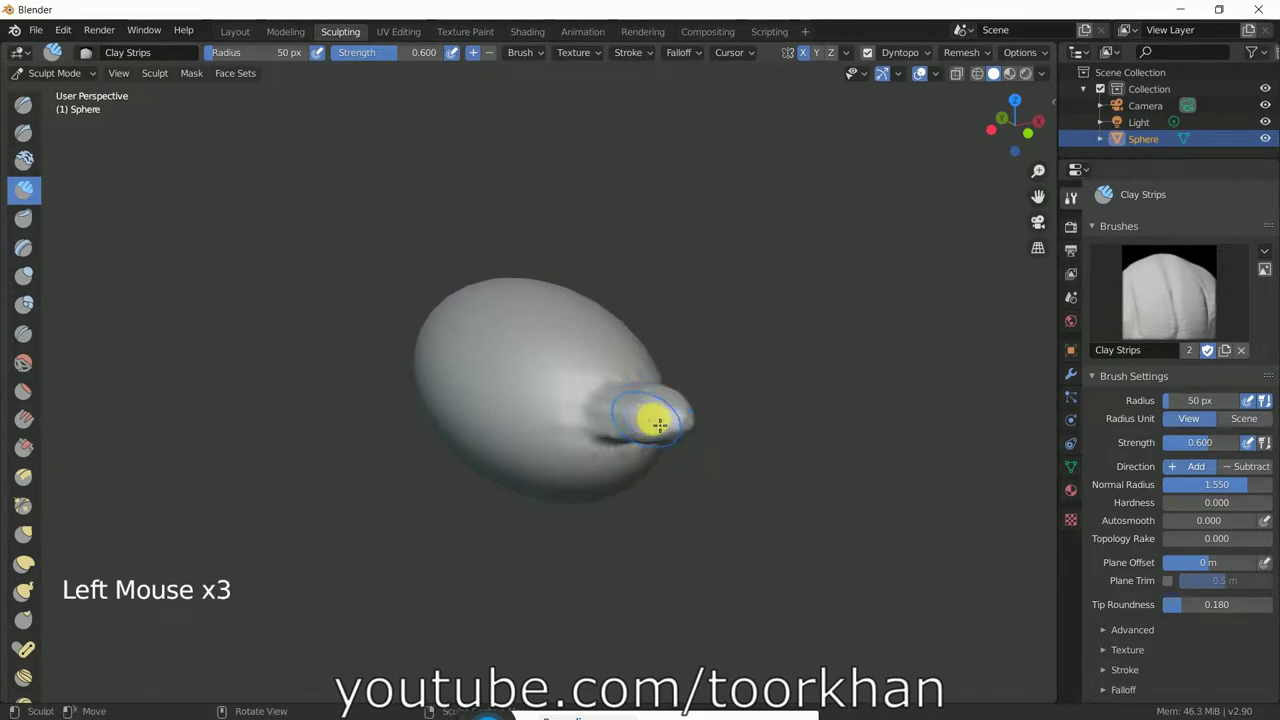
{"action": "mouse_move", "coordinate": [654, 420]}
{"action": "middle_mouse_down"}
{"action": "mouse_move", "coordinate": [648, 487]}
{"action": "mouse_move", "coordinate": [663, 460]}
{"action": "middle_mouse_up"}
{"action": "scroll", "coordinate": [660, 449], "scroll_direction": "up", "scroll_amount": 2}
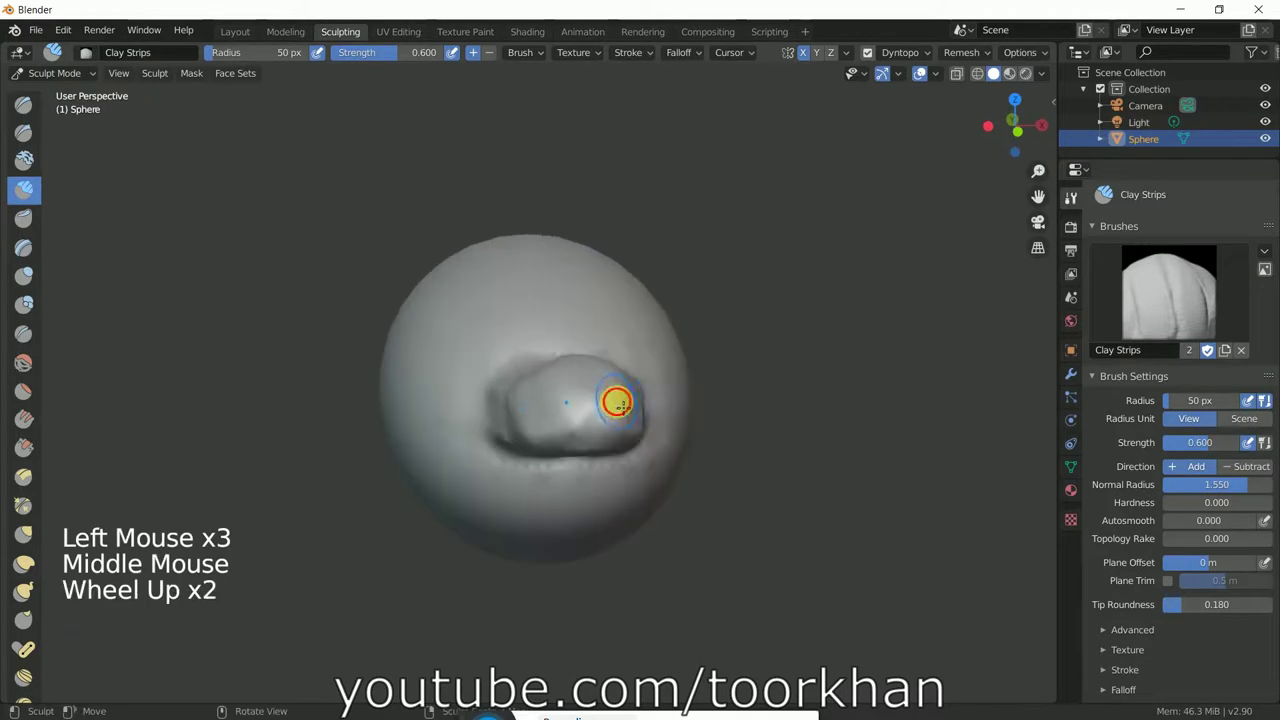
Refine the snout's front, top and tip with more Clay Strips strokes
{"action": "mouse_move", "coordinate": [611, 403]}
{"action": "left_mouse_down"}
{"action": "mouse_move", "coordinate": [637, 406]}
{"action": "mouse_move", "coordinate": [617, 414]}
{"action": "mouse_move", "coordinate": [594, 380]}
{"action": "mouse_move", "coordinate": [588, 389]}
{"action": "left_mouse_up"}
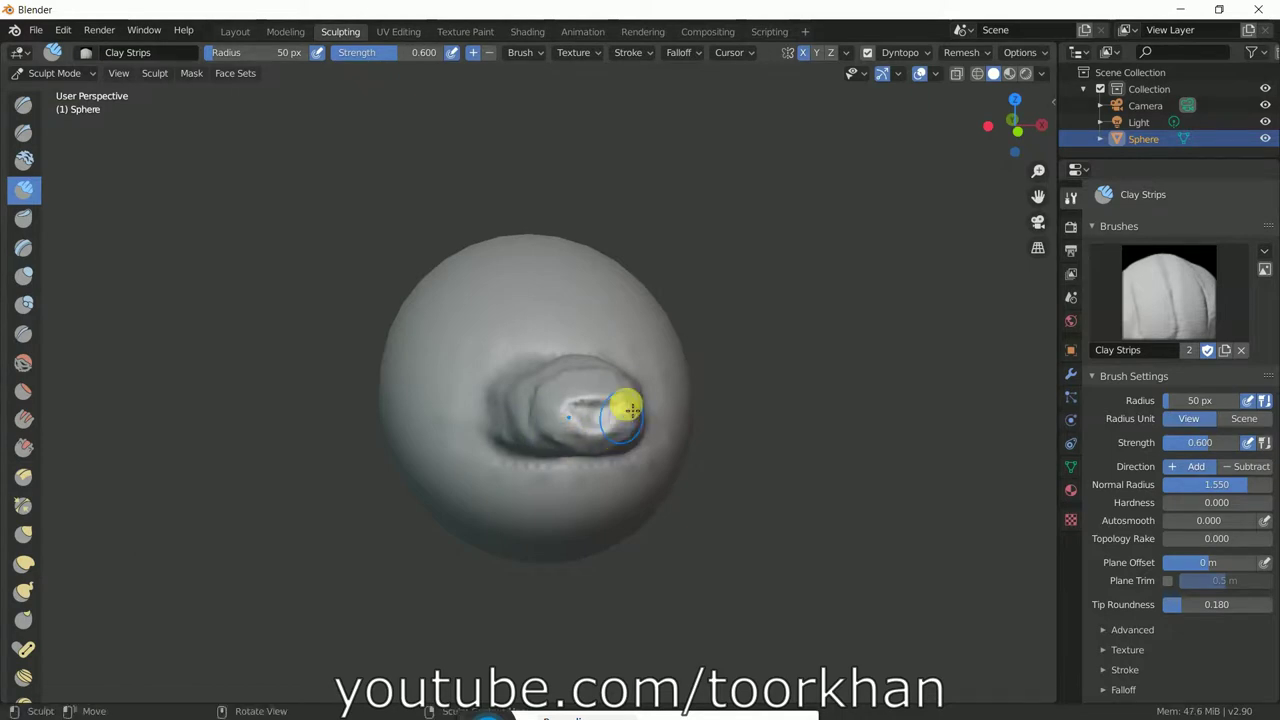
{"action": "mouse_move", "coordinate": [628, 409]}
{"action": "left_mouse_down"}
{"action": "mouse_move", "coordinate": [580, 371]}
{"action": "mouse_move", "coordinate": [528, 412]}
{"action": "mouse_move", "coordinate": [571, 446]}
{"action": "left_mouse_up"}
{"action": "scroll", "coordinate": [614, 444], "scroll_direction": "up", "scroll_amount": 2}
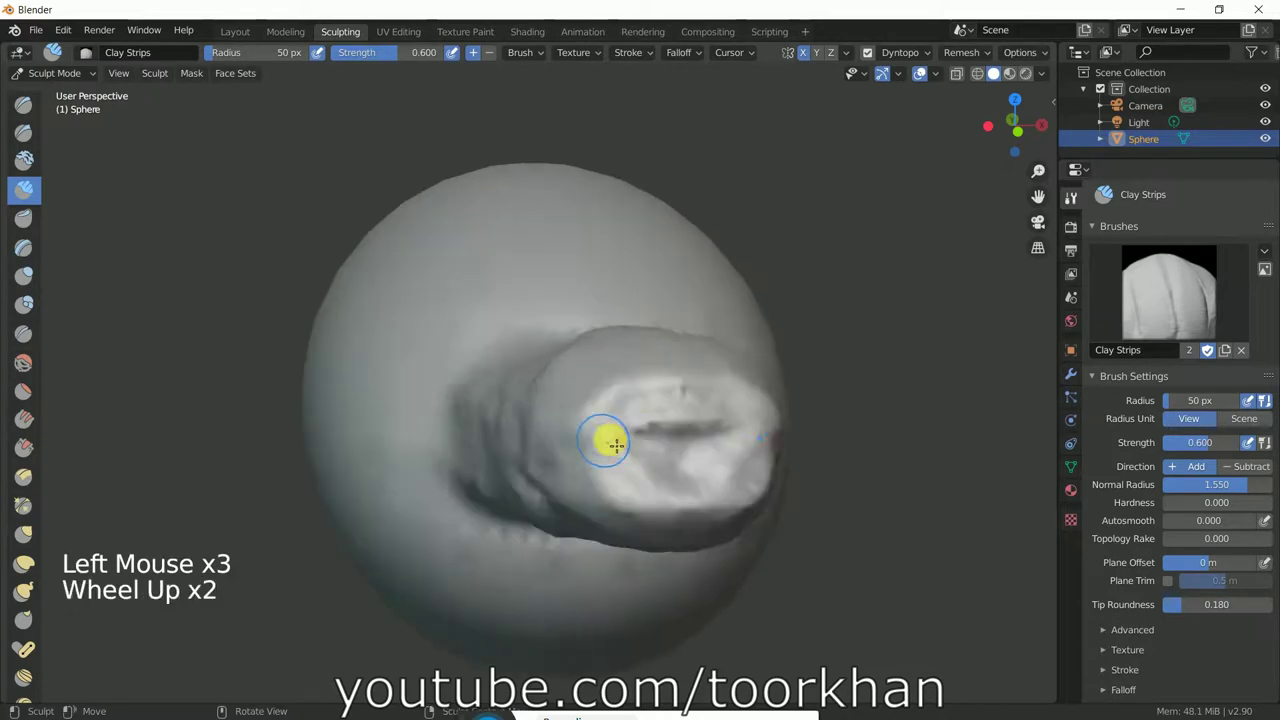
{"action": "middle_click_drag", "start_coordinate": [614, 444], "coordinate": [657, 463]}
{"action": "scroll", "coordinate": [689, 474], "scroll_direction": "down", "scroll_amount": 1}
{"action": "scroll", "coordinate": [720, 449], "scroll_direction": "down", "scroll_amount": 2}
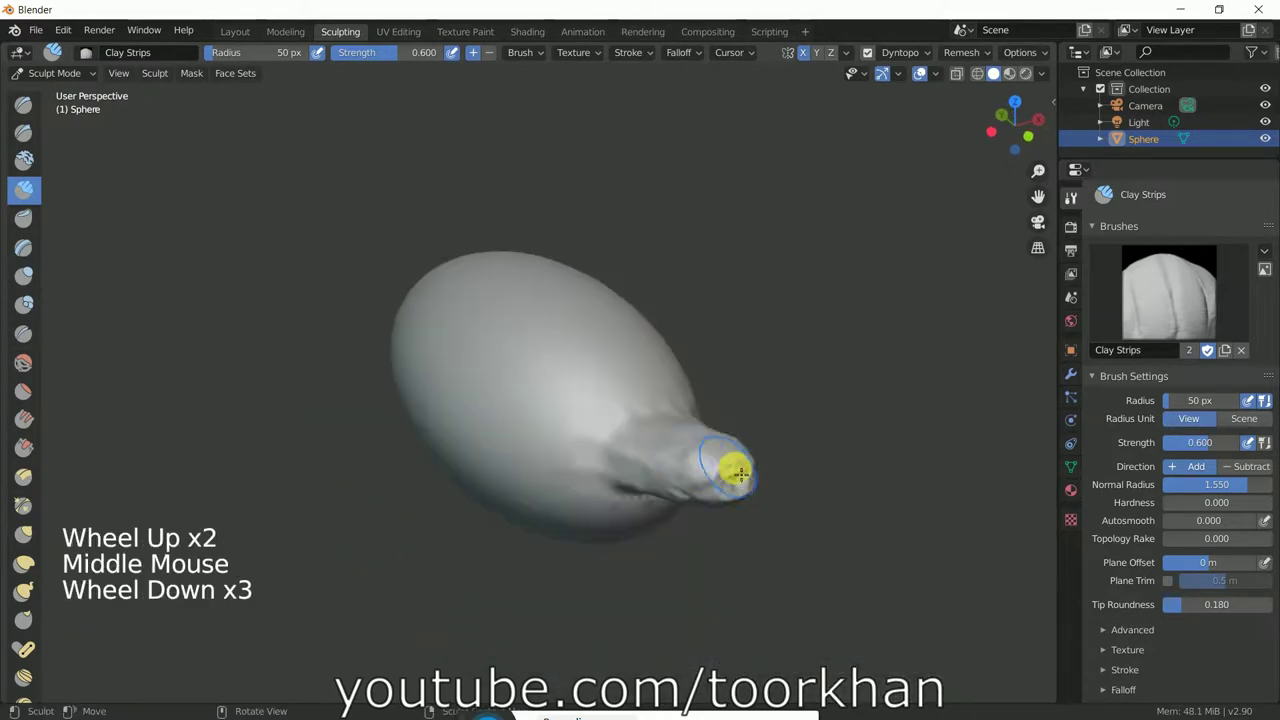
{"action": "middle_click_drag", "start_coordinate": [754, 479], "coordinate": [720, 454]}
{"action": "scroll", "coordinate": [700, 449], "scroll_direction": "up", "scroll_amount": 1}
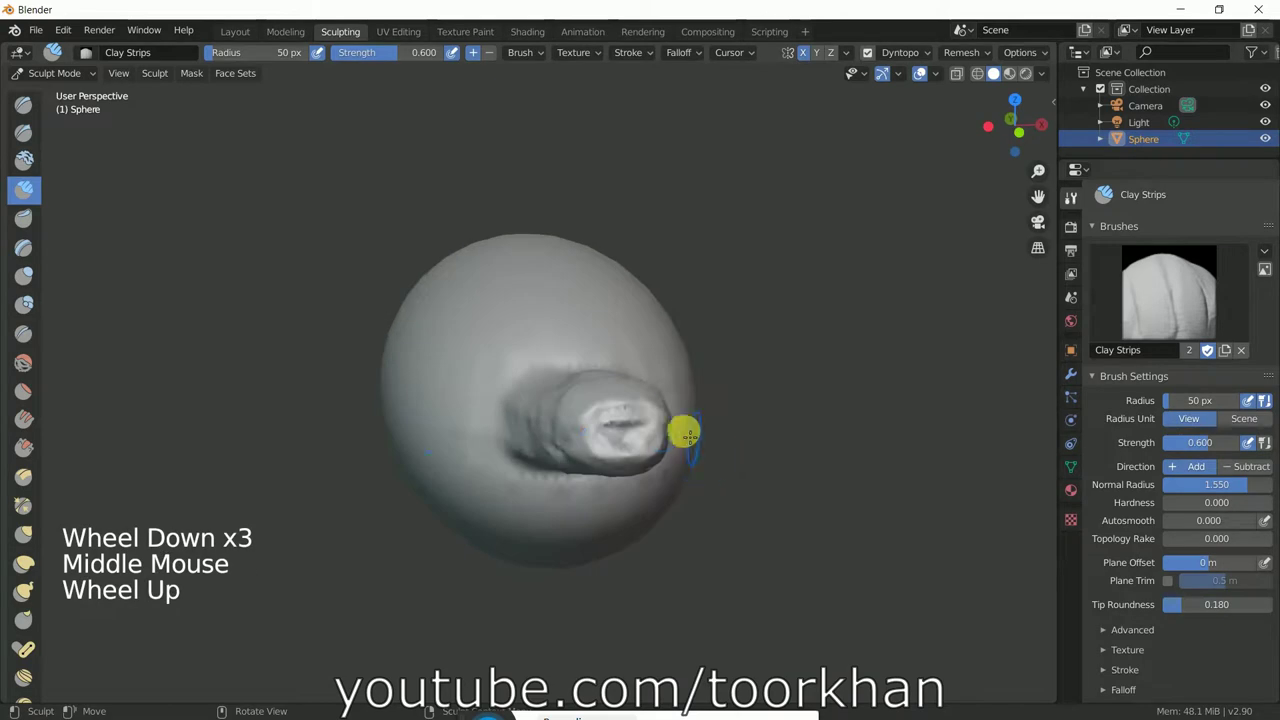
{"action": "mouse_move", "coordinate": [650, 413]}
{"action": "left_mouse_down"}
{"action": "mouse_move", "coordinate": [597, 417]}
{"action": "mouse_move", "coordinate": [660, 406]}
{"action": "left_mouse_up"}
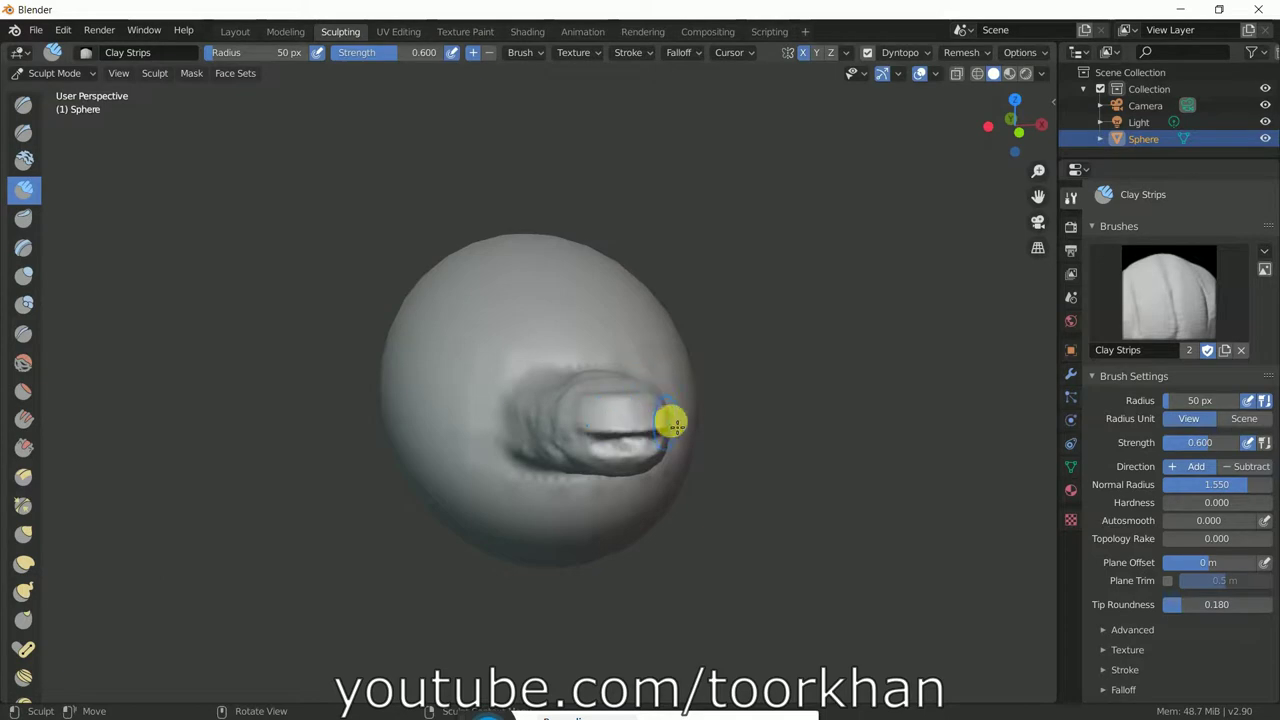
Smooth the snout tip and the area beneath it
{"action": "left_click_drag", "start_coordinate": [660, 394], "coordinate": [588, 378], "text": "shift"}
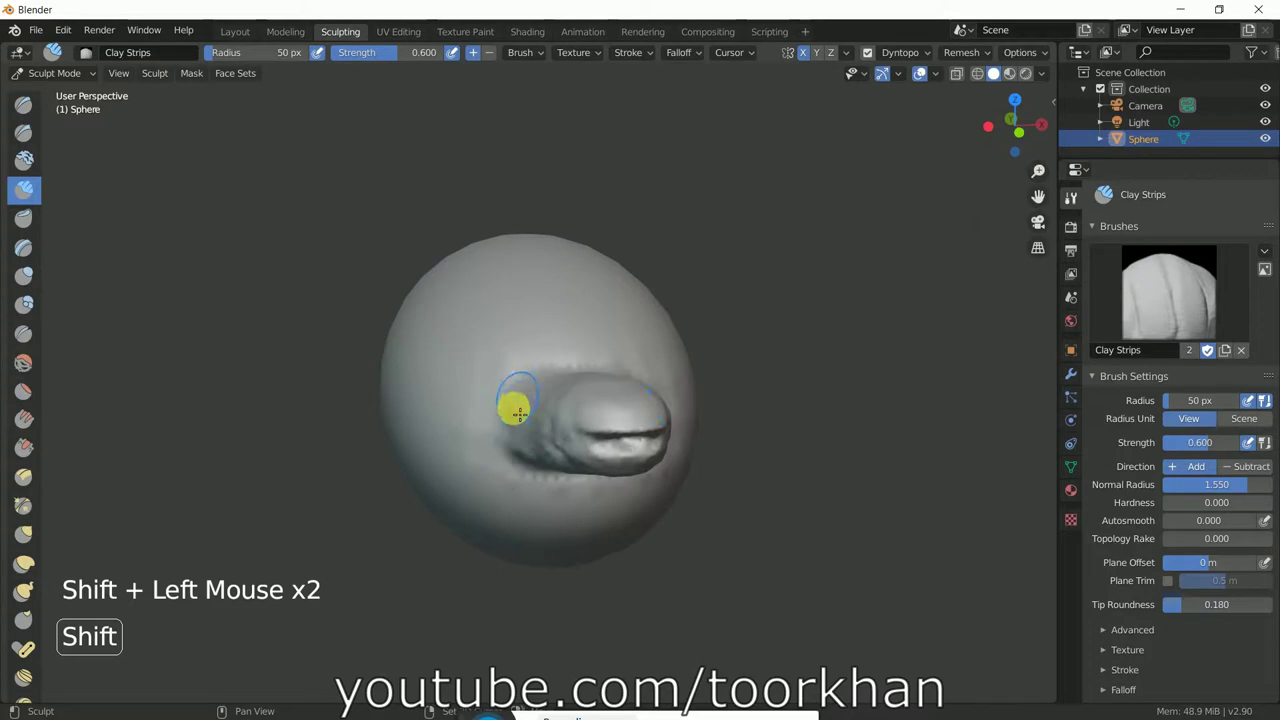
{"action": "mouse_move", "coordinate": [514, 410]}
{"action": "left_mouse_down", "text": "shift"}
{"action": "mouse_move", "coordinate": [551, 403]}
{"action": "mouse_move", "coordinate": [563, 457]}
{"action": "mouse_move", "coordinate": [598, 477]}
{"action": "mouse_move", "coordinate": [666, 477]}
{"action": "left_mouse_up", "text": "shift"}
{"action": "middle_click_drag", "start_coordinate": [723, 477], "coordinate": [712, 446]}
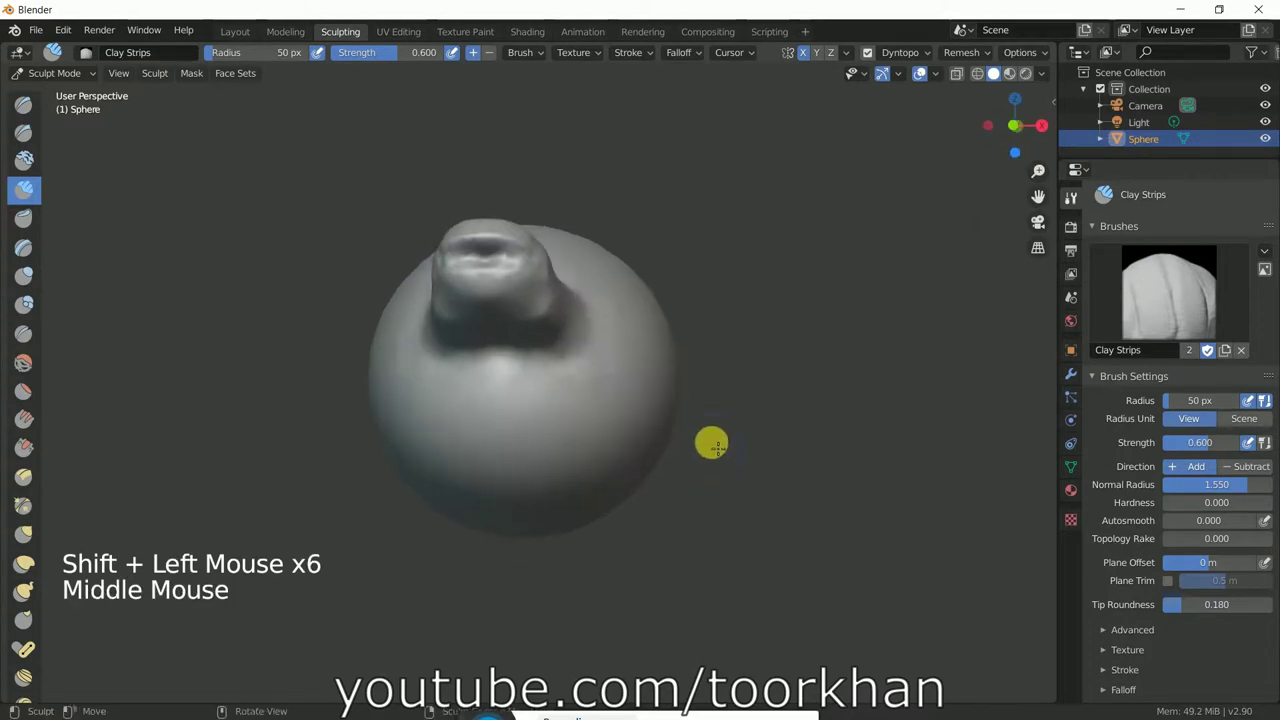
{"action": "mouse_move", "coordinate": [554, 337]}
{"action": "left_mouse_down", "text": "shift"}
{"action": "mouse_move", "coordinate": [540, 311]}
{"action": "mouse_move", "coordinate": [557, 346]}
{"action": "left_mouse_up", "text": "shift"}
{"action": "mouse_move", "coordinate": [557, 346]}
{"action": "middle_mouse_down"}
{"action": "mouse_move", "coordinate": [631, 423]}
{"action": "mouse_move", "coordinate": [591, 449]}
{"action": "mouse_move", "coordinate": [550, 428]}
{"action": "middle_mouse_up"}
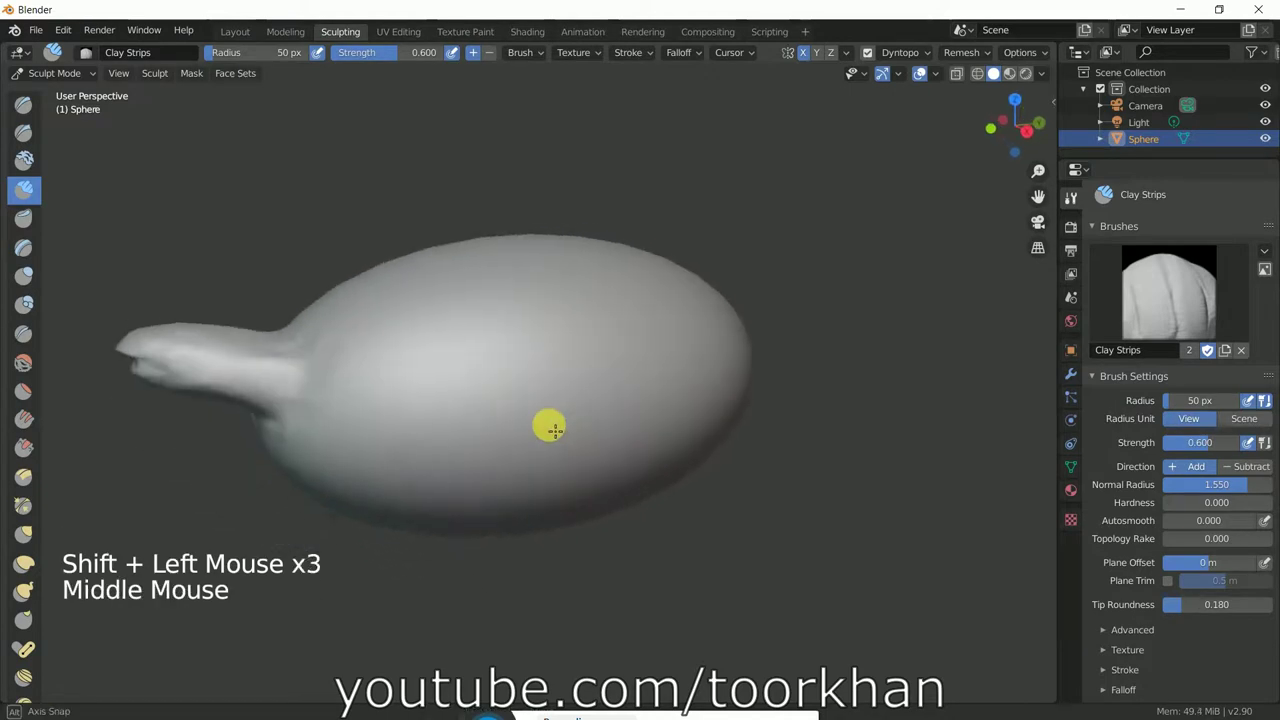
{"action": "scroll", "coordinate": [549, 427], "scroll_direction": "down", "scroll_amount": 2}
Add clay bumps on the body's side and lower flank
{"action": "mouse_move", "coordinate": [457, 429]}
{"action": "middle_mouse_down"}
{"action": "mouse_move", "coordinate": [523, 460]}
{"action": "mouse_move", "coordinate": [503, 443]}
{"action": "middle_mouse_up"}
{"action": "left_click_drag", "start_coordinate": [503, 443], "coordinate": [585, 458]}
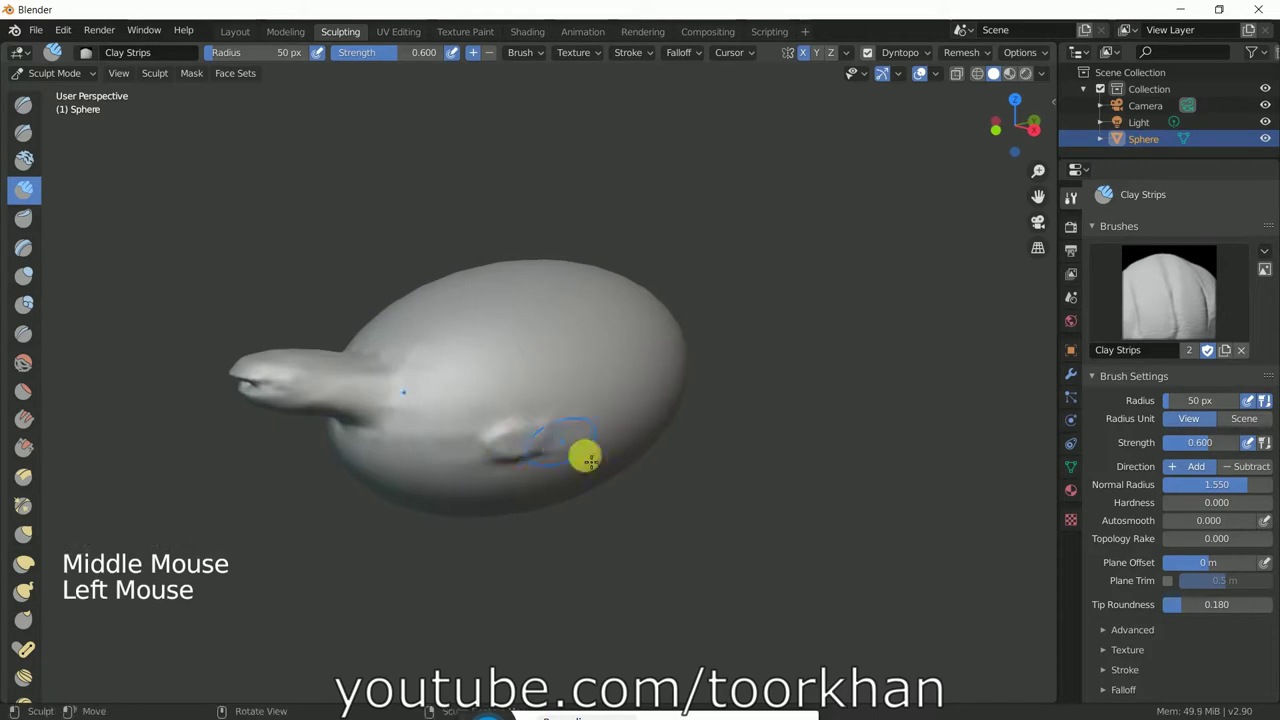
{"action": "mouse_move", "coordinate": [585, 458]}
{"action": "middle_mouse_down"}
{"action": "mouse_move", "coordinate": [583, 480]}
{"action": "mouse_move", "coordinate": [551, 489]}
{"action": "middle_mouse_up"}
{"action": "left_click_drag", "start_coordinate": [646, 417], "coordinate": [671, 466]}
{"action": "mouse_move", "coordinate": [671, 466]}
{"action": "middle_mouse_down"}
{"action": "mouse_move", "coordinate": [643, 486]}
{"action": "mouse_move", "coordinate": [480, 478]}
{"action": "mouse_move", "coordinate": [443, 457]}
{"action": "middle_mouse_up"}
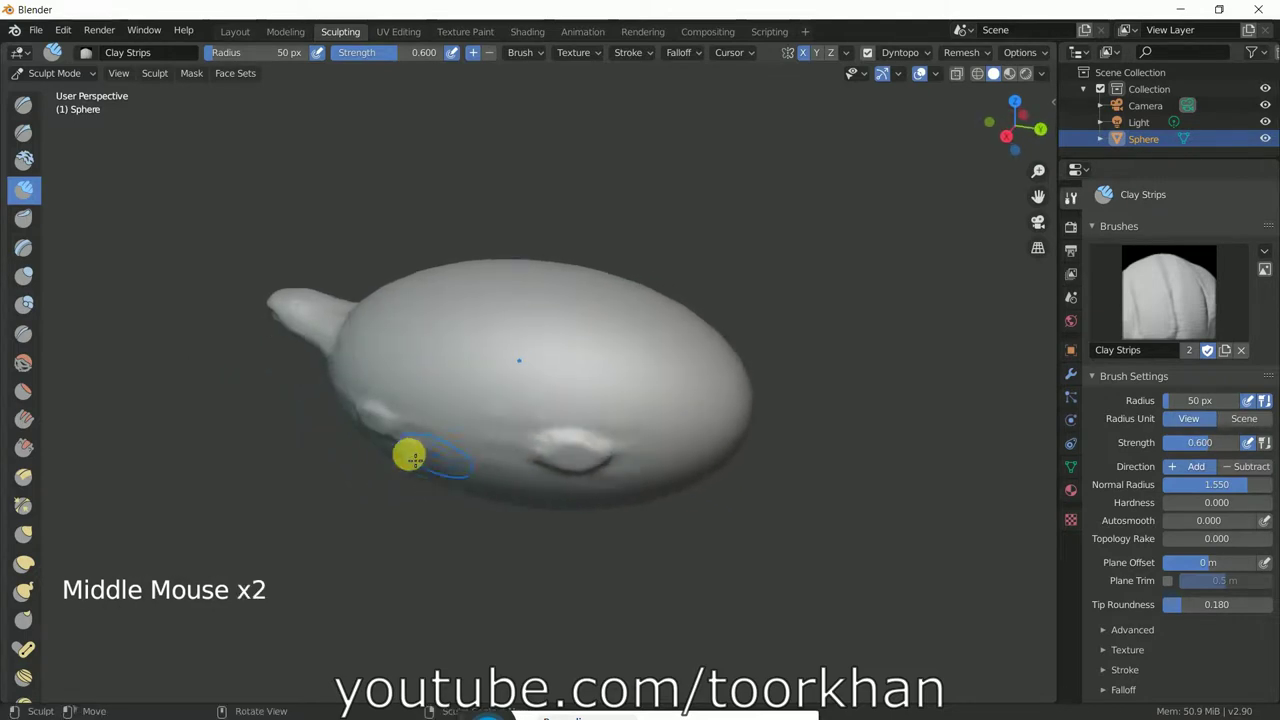
Build up and shape the front and side limbs into fuller legs
{"action": "left_click_drag", "start_coordinate": [389, 426], "coordinate": [390, 450]}
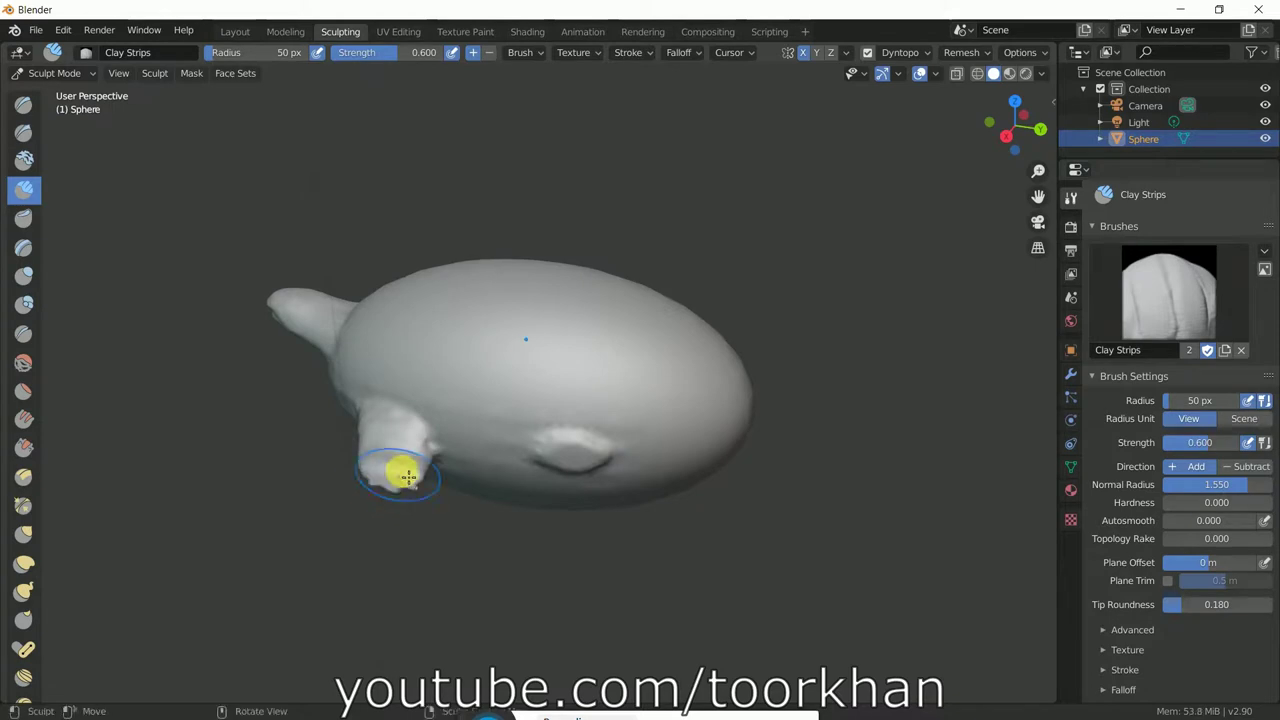
{"action": "left_click_drag", "start_coordinate": [400, 463], "coordinate": [389, 487]}
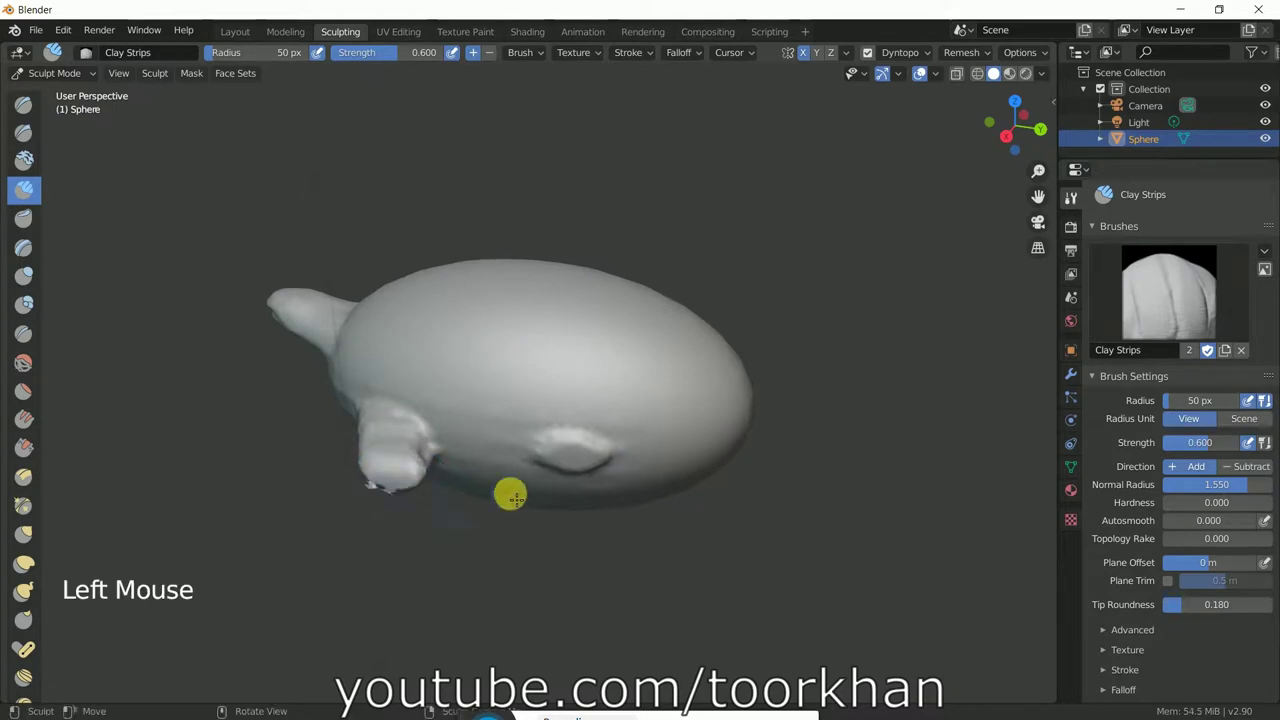
{"action": "middle_click_drag", "start_coordinate": [631, 494], "coordinate": [563, 502]}
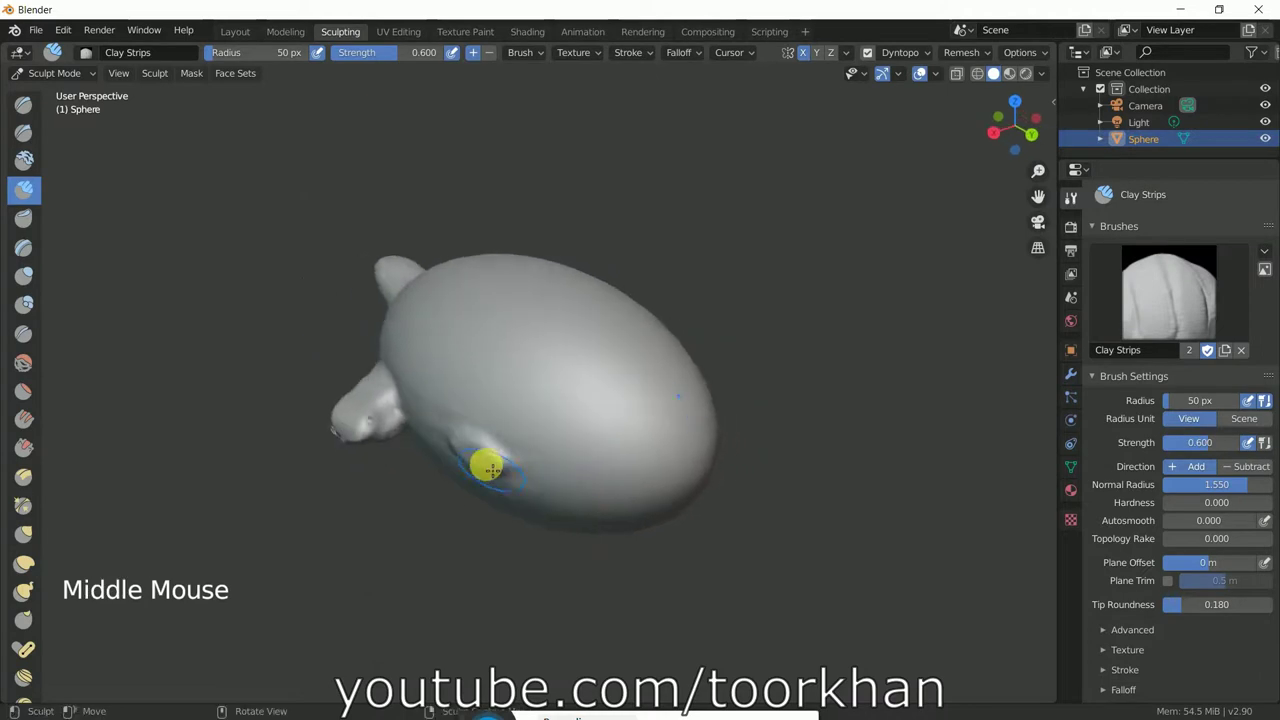
{"action": "left_click_drag", "start_coordinate": [480, 466], "coordinate": [489, 520]}
{"action": "middle_click_drag", "start_coordinate": [489, 520], "coordinate": [461, 458]}
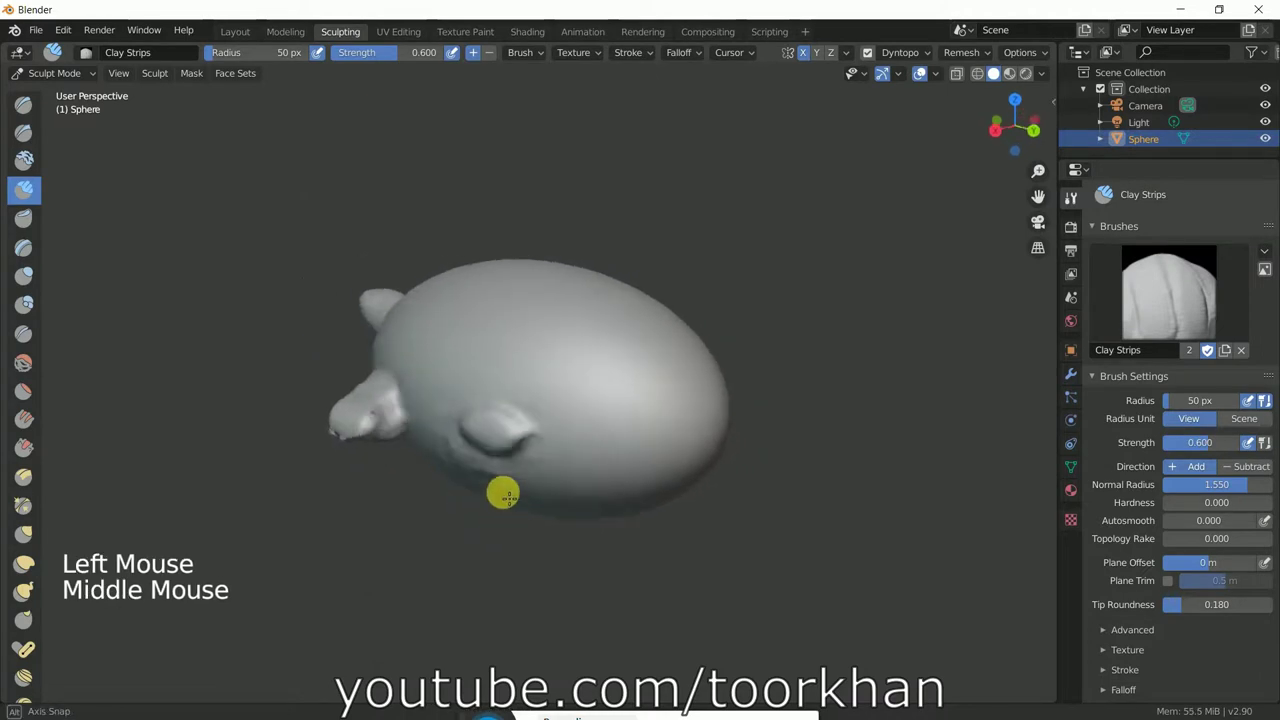
{"action": "left_click_drag", "start_coordinate": [461, 458], "coordinate": [447, 456]}
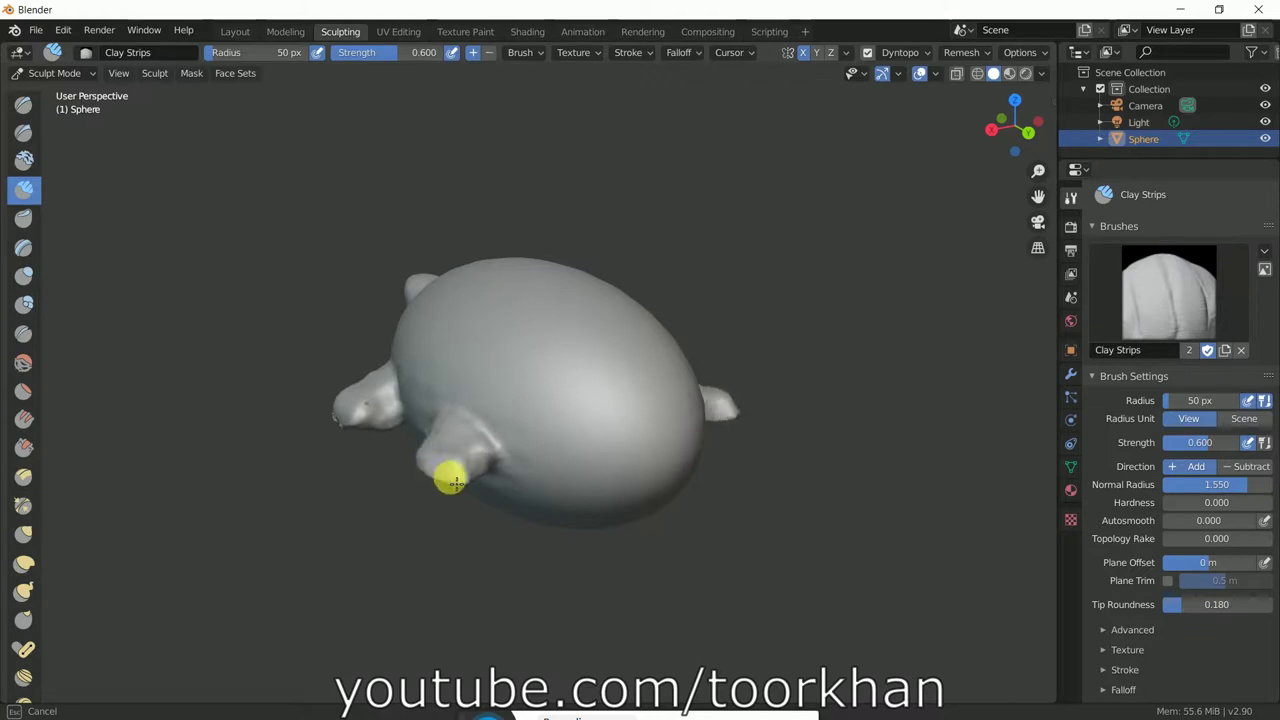
{"action": "mouse_move", "coordinate": [414, 423]}
{"action": "middle_mouse_down"}
{"action": "mouse_move", "coordinate": [636, 457]}
{"action": "mouse_move", "coordinate": [683, 417]}
{"action": "mouse_move", "coordinate": [666, 409]}
{"action": "middle_mouse_up"}
From the front, build clay across the lower lip and lay a tongue inside the mouth
{"action": "scroll", "coordinate": [683, 412], "scroll_direction": "up", "scroll_amount": 3}
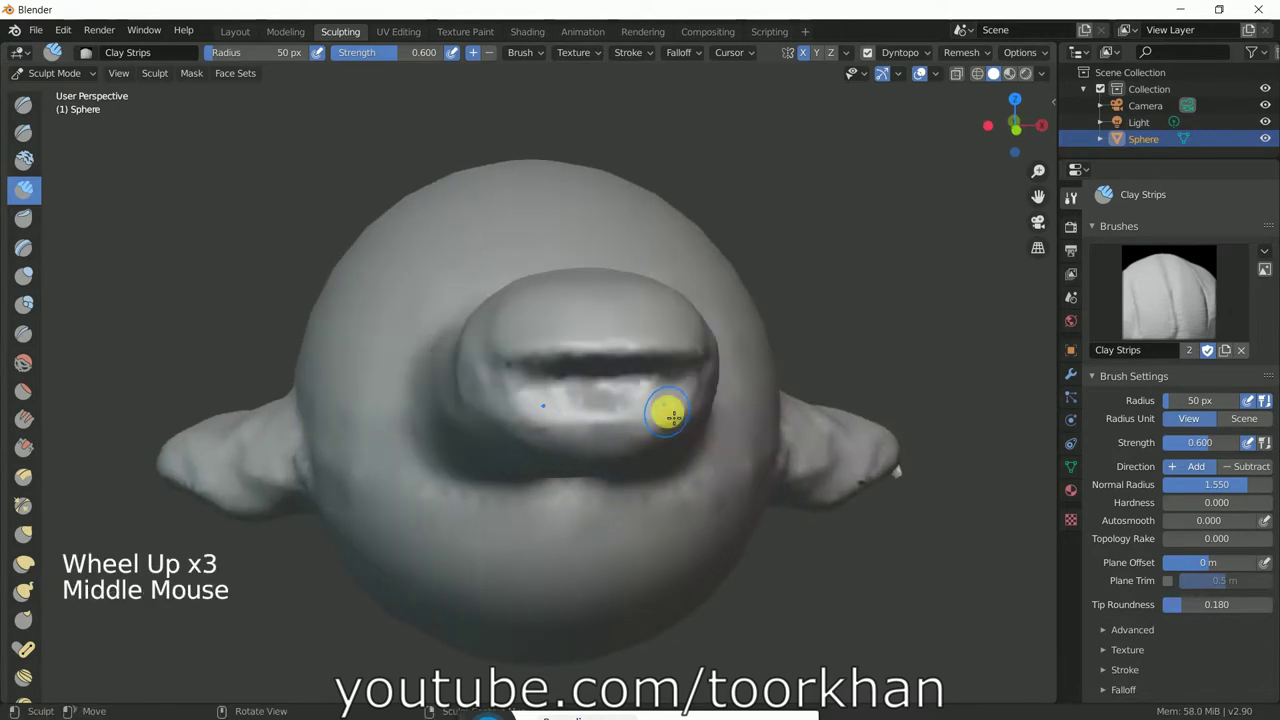
{"action": "scroll", "coordinate": [672, 415], "scroll_direction": "up", "scroll_amount": 1}
{"action": "middle_click_drag", "start_coordinate": [803, 406], "coordinate": [794, 406]}
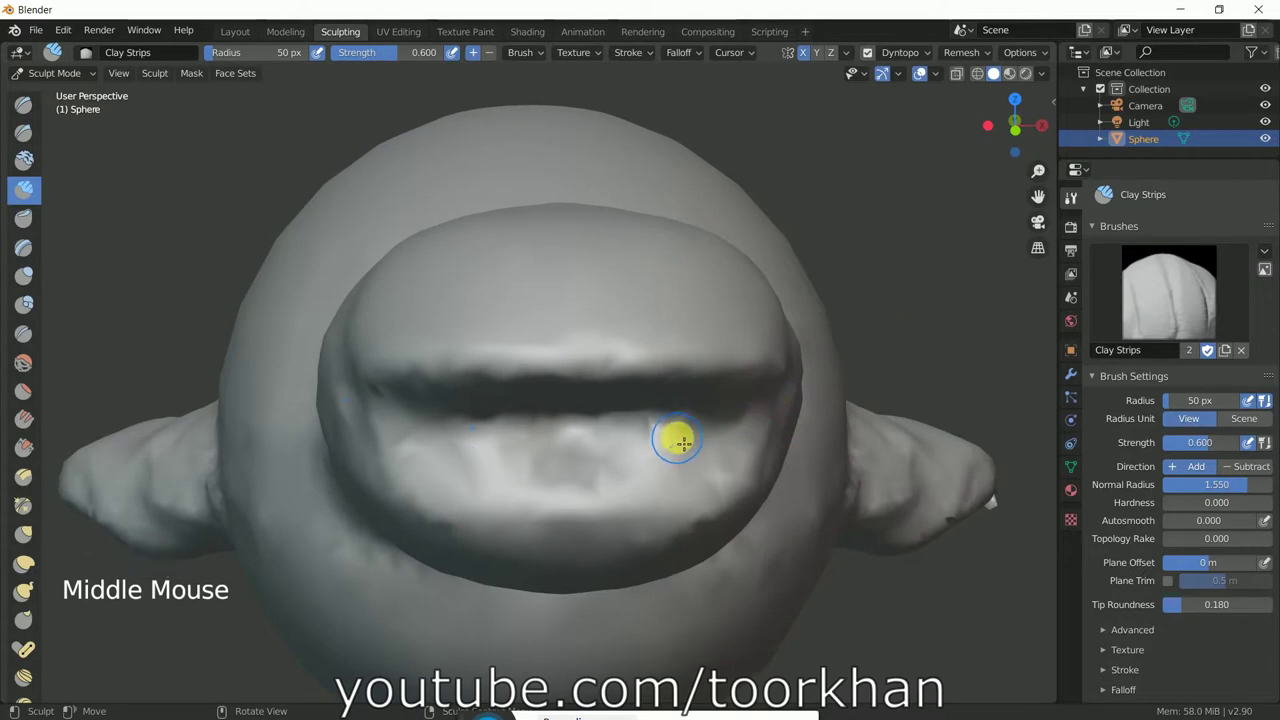
{"action": "left_click_drag", "start_coordinate": [679, 437], "coordinate": [639, 435]}
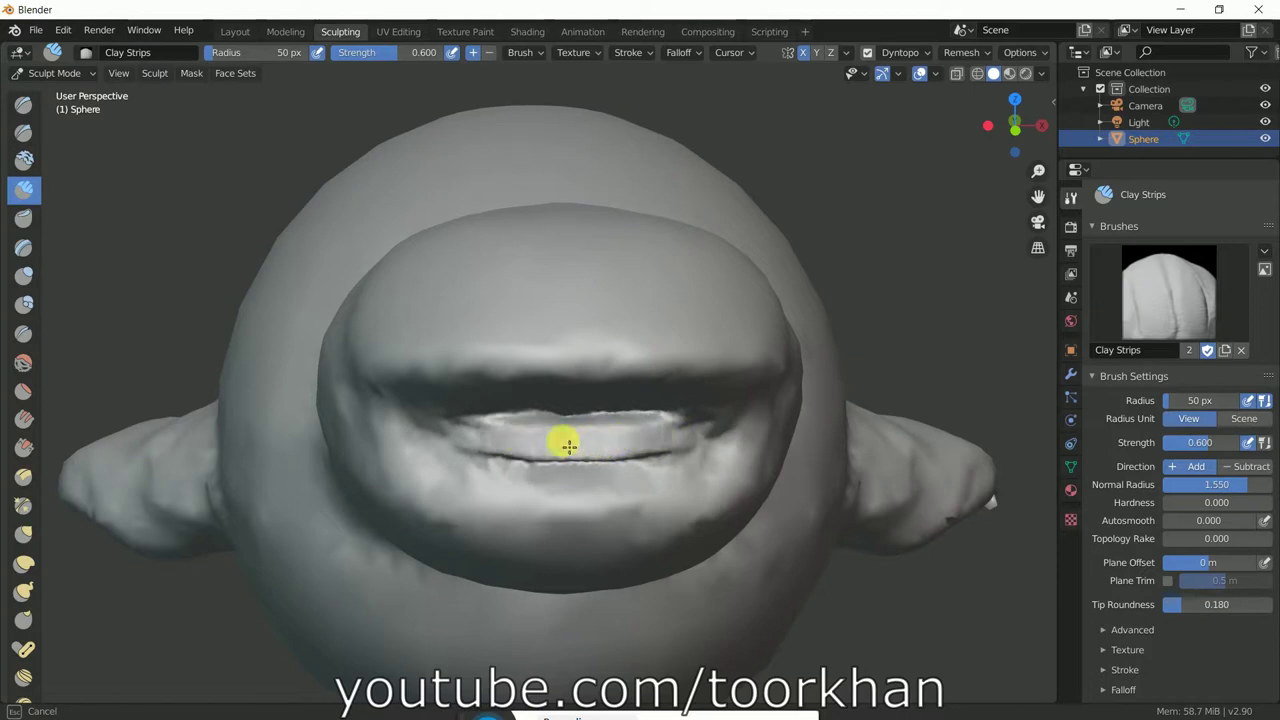
{"action": "left_click_drag", "start_coordinate": [628, 440], "coordinate": [568, 444]}
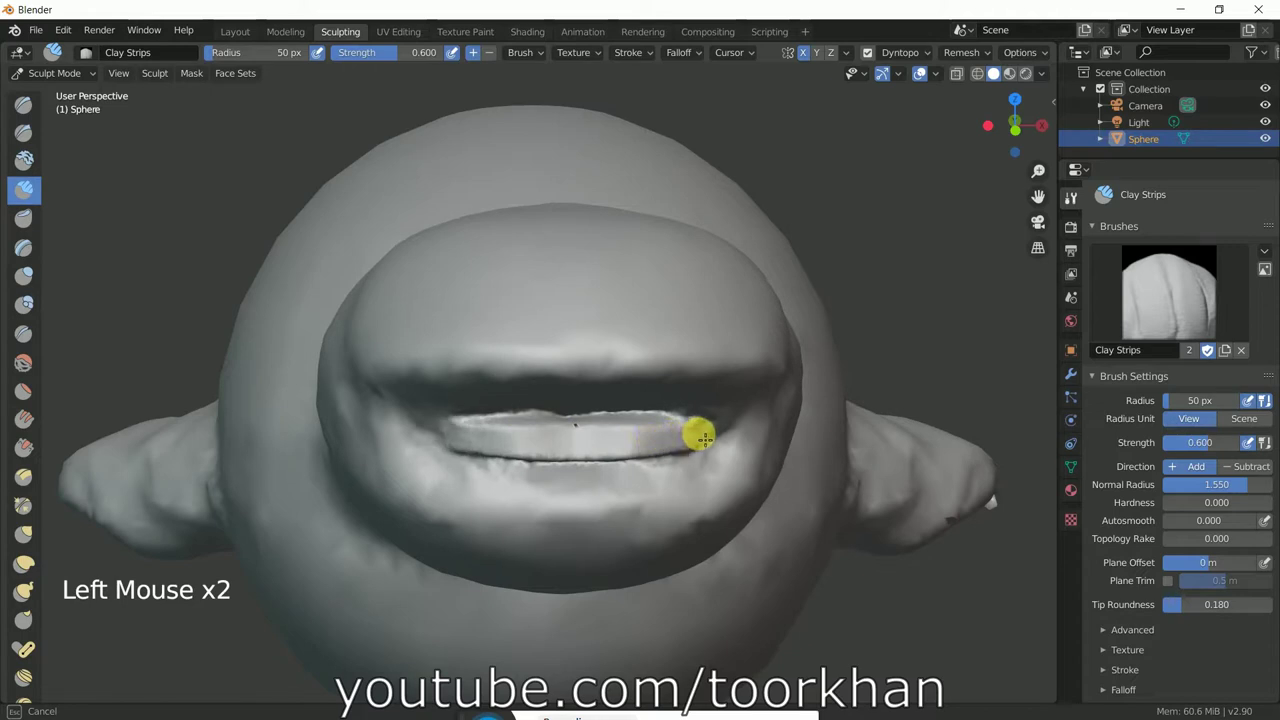
{"action": "left_click_drag", "start_coordinate": [703, 437], "coordinate": [638, 444]}
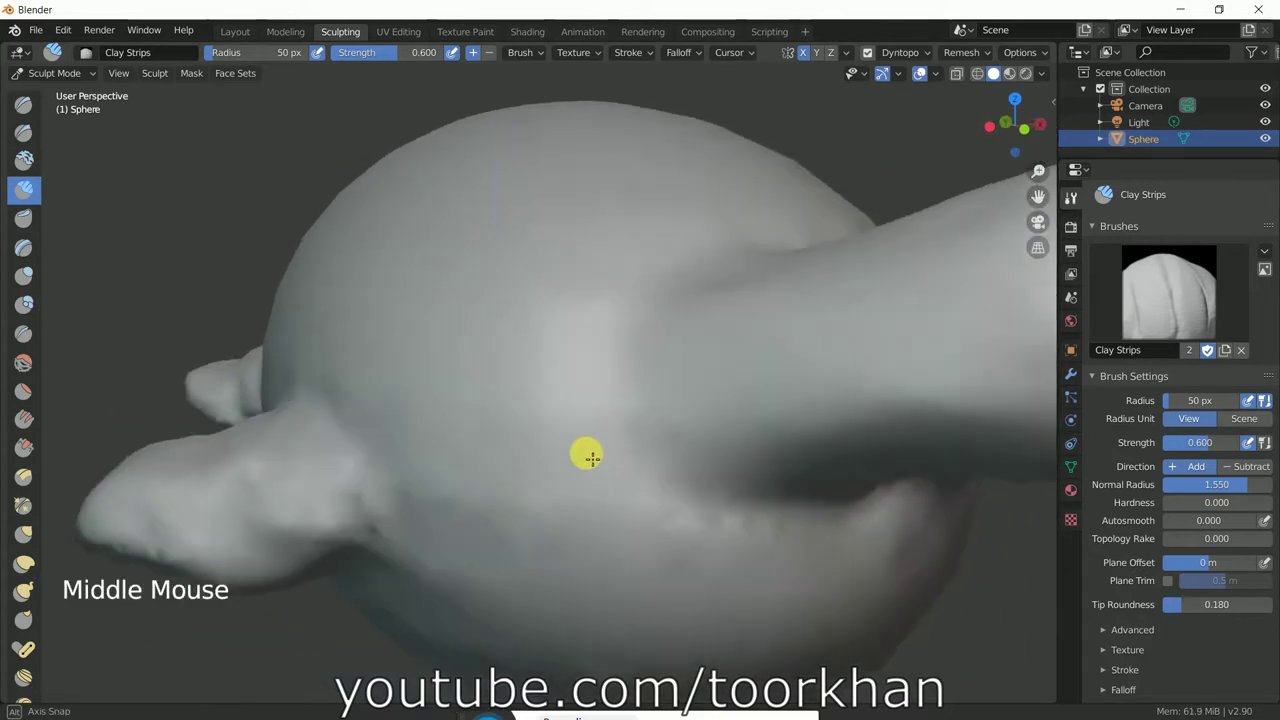
Orbit around the head to check the mouth from the side and above
{"action": "middle_click_drag", "start_coordinate": [547, 456], "coordinate": [577, 457]}
{"action": "scroll", "coordinate": [577, 457], "scroll_direction": "down", "scroll_amount": 1}
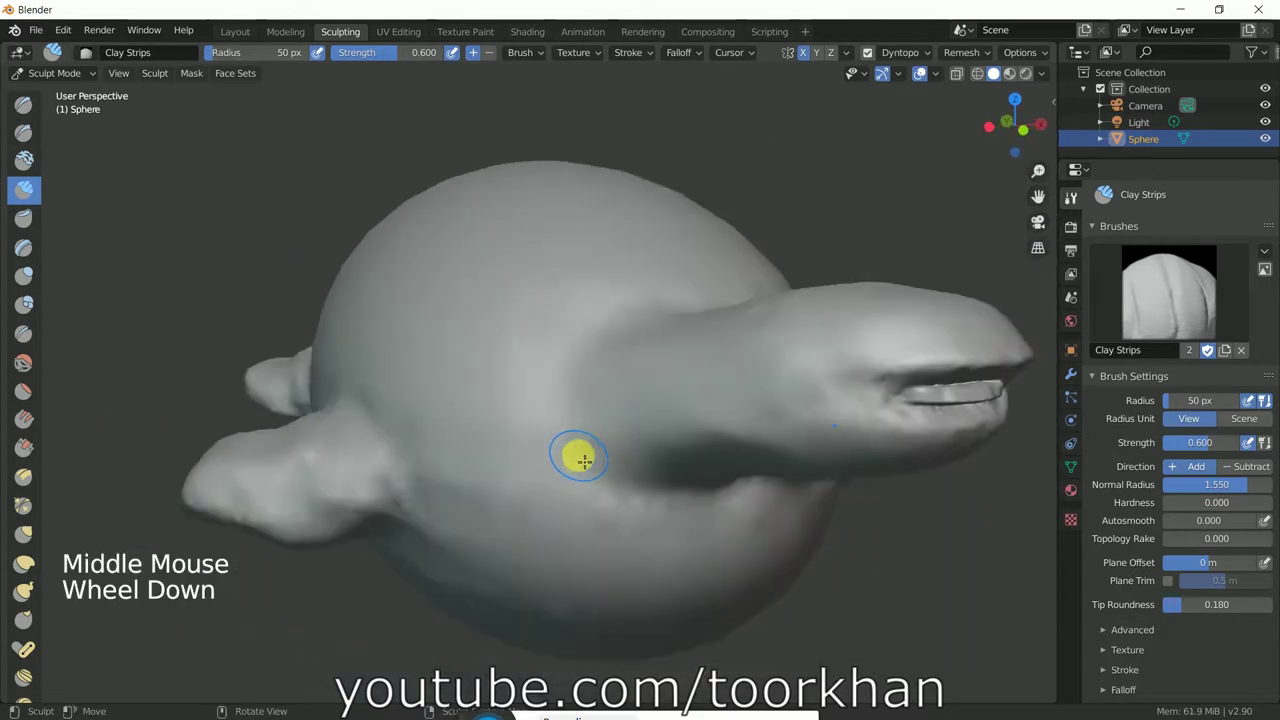
{"action": "scroll", "coordinate": [806, 430], "scroll_direction": "down", "scroll_amount": 1}
{"action": "mouse_move", "coordinate": [806, 430]}
{"action": "middle_mouse_down"}
{"action": "mouse_move", "coordinate": [840, 414]}
{"action": "mouse_move", "coordinate": [663, 443]}
{"action": "mouse_move", "coordinate": [654, 423]}
{"action": "mouse_move", "coordinate": [621, 455]}
{"action": "mouse_move", "coordinate": [617, 491]}
{"action": "middle_mouse_up"}
{"action": "scroll", "coordinate": [514, 409], "scroll_direction": "down", "scroll_amount": 2}
{"action": "mouse_move", "coordinate": [514, 409]}
{"action": "middle_mouse_down"}
{"action": "mouse_move", "coordinate": [657, 463]}
{"action": "mouse_move", "coordinate": [690, 416]}
{"action": "mouse_move", "coordinate": [703, 360]}
{"action": "mouse_move", "coordinate": [703, 306]}
{"action": "mouse_move", "coordinate": [654, 283]}
{"action": "mouse_move", "coordinate": [659, 245]}
{"action": "mouse_move", "coordinate": [680, 229]}
{"action": "mouse_move", "coordinate": [694, 240]}
{"action": "mouse_move", "coordinate": [694, 291]}
{"action": "mouse_move", "coordinate": [620, 369]}
{"action": "mouse_move", "coordinate": [514, 406]}
{"action": "mouse_move", "coordinate": [614, 423]}
{"action": "mouse_move", "coordinate": [711, 354]}
{"action": "mouse_move", "coordinate": [714, 274]}
{"action": "mouse_move", "coordinate": [651, 264]}
{"action": "mouse_move", "coordinate": [609, 277]}
{"action": "mouse_move", "coordinate": [560, 343]}
{"action": "mouse_move", "coordinate": [537, 483]}
{"action": "mouse_move", "coordinate": [526, 471]}
{"action": "mouse_move", "coordinate": [600, 389]}
{"action": "mouse_move", "coordinate": [709, 341]}
{"action": "middle_mouse_up"}
From a top view, add clay along the snout's top and smooth its sides
{"action": "scroll", "coordinate": [690, 366], "scroll_direction": "up", "scroll_amount": 2}
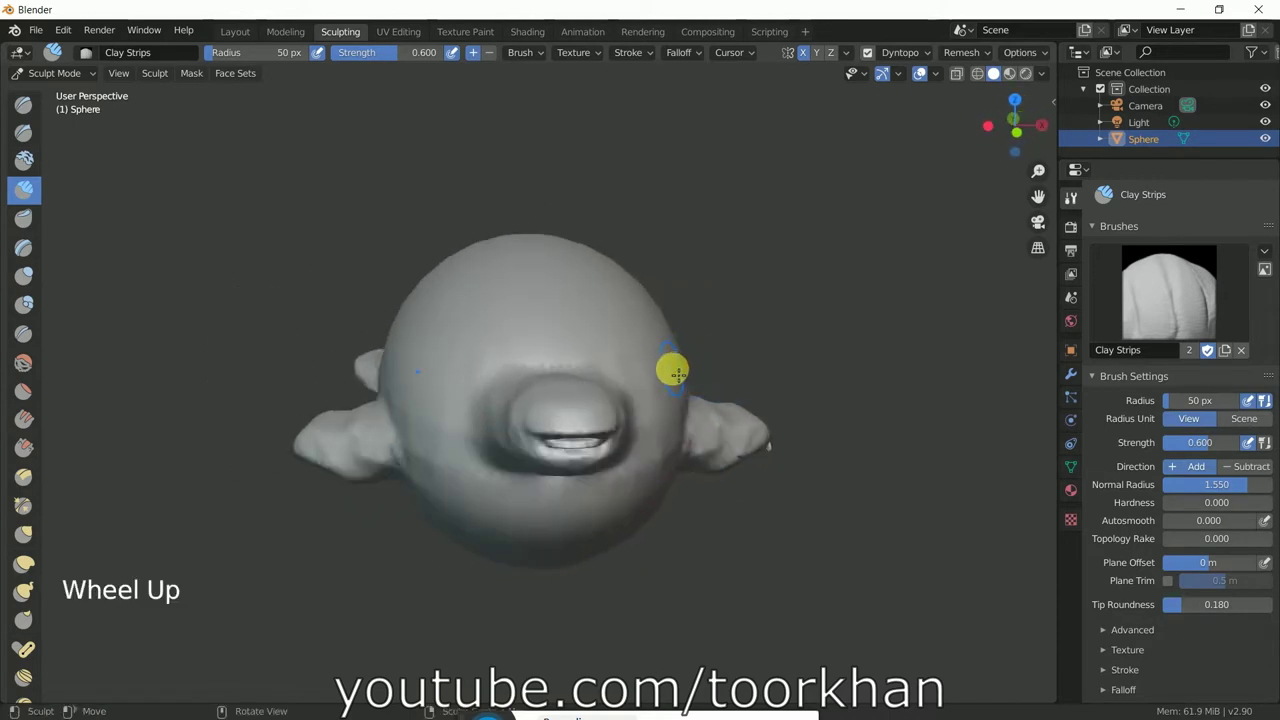
{"action": "scroll", "coordinate": [672, 371], "scroll_direction": "up", "scroll_amount": 1}
{"action": "mouse_move", "coordinate": [663, 371]}
{"action": "middle_mouse_down"}
{"action": "mouse_move", "coordinate": [651, 414]}
{"action": "mouse_move", "coordinate": [654, 397]}
{"action": "middle_mouse_up"}
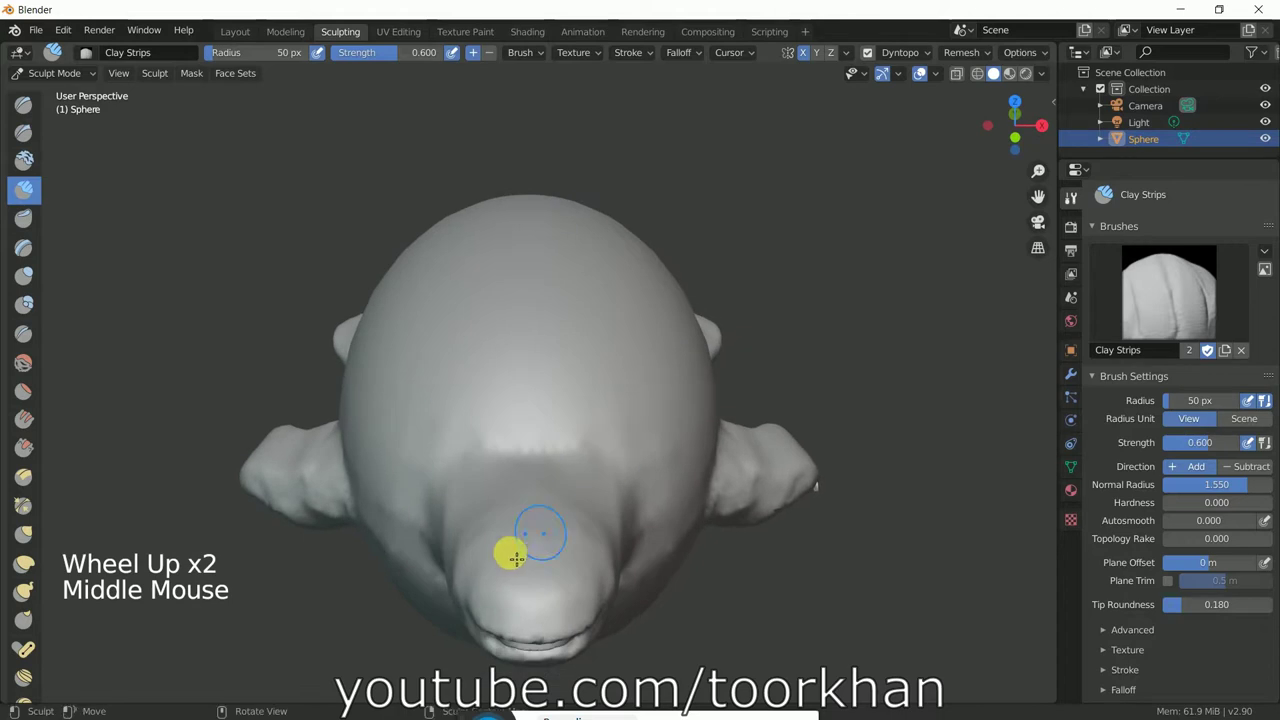
{"action": "middle_click_drag", "start_coordinate": [536, 557], "coordinate": [529, 563]}
{"action": "scroll", "coordinate": [540, 569], "scroll_direction": "down", "scroll_amount": 1}
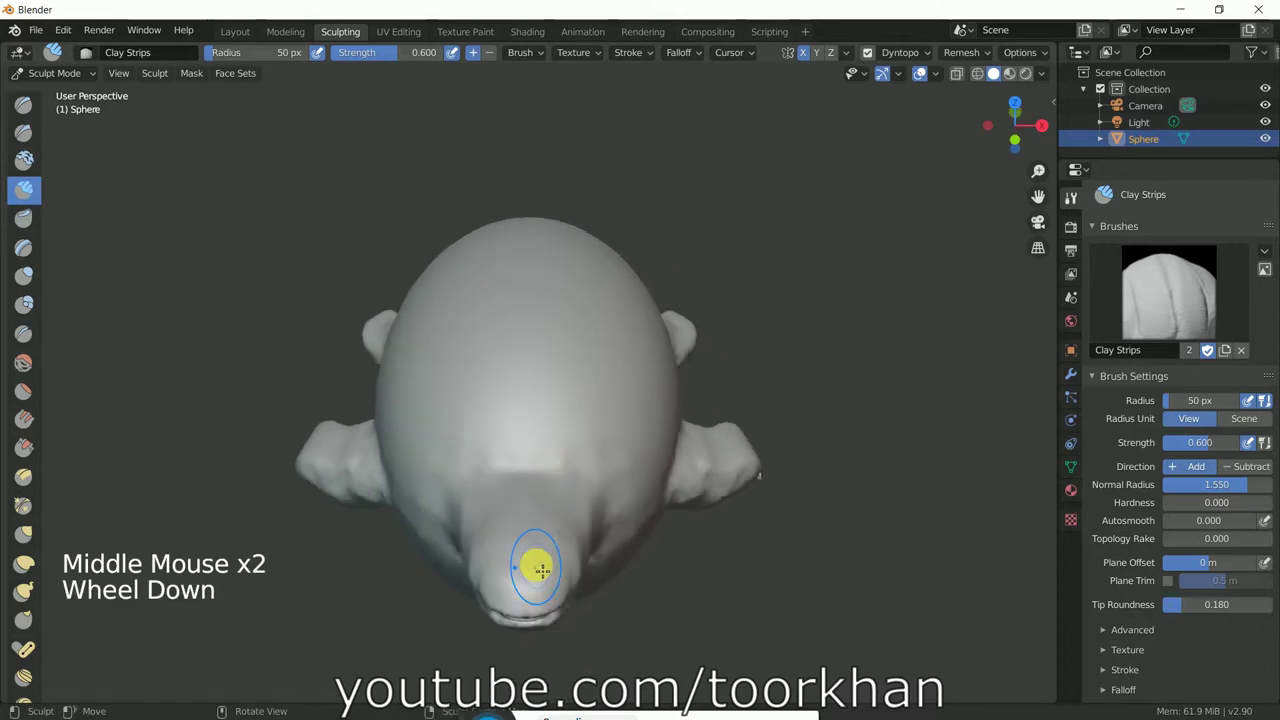
{"action": "left_click_drag", "start_coordinate": [557, 549], "coordinate": [557, 546]}
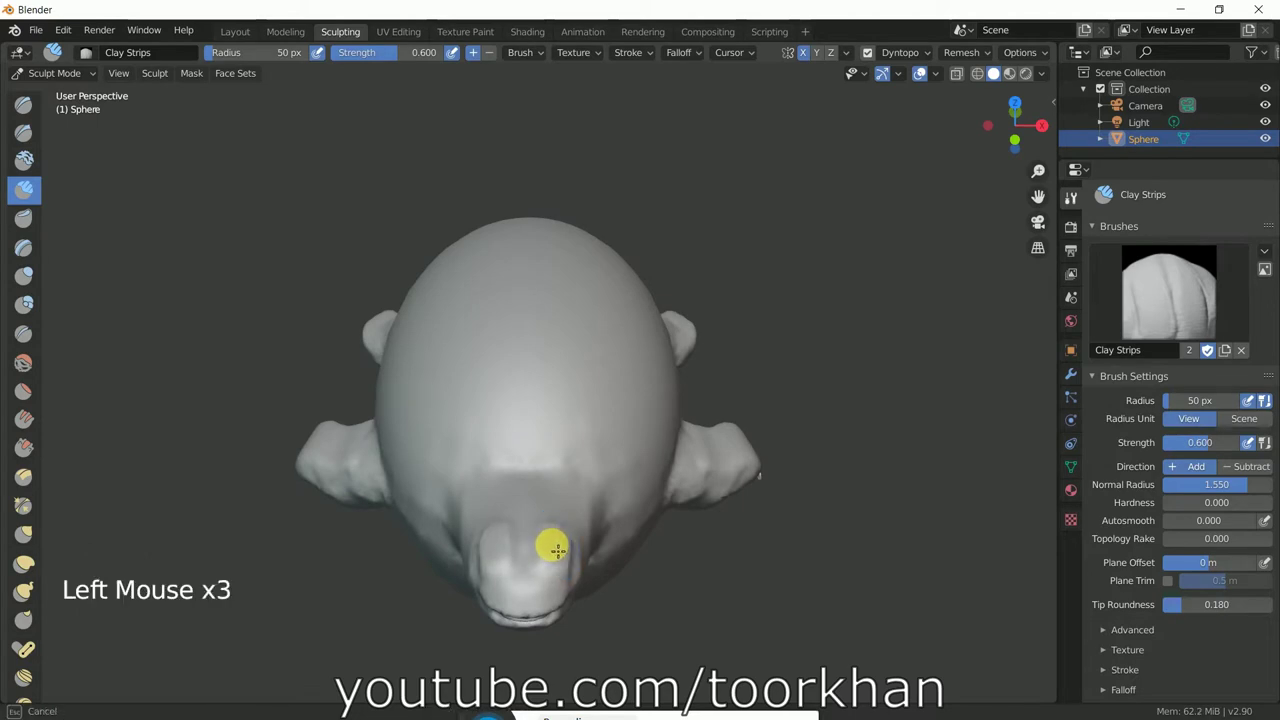
{"action": "left_click_drag", "start_coordinate": [563, 577], "coordinate": [566, 573], "text": "shift"}
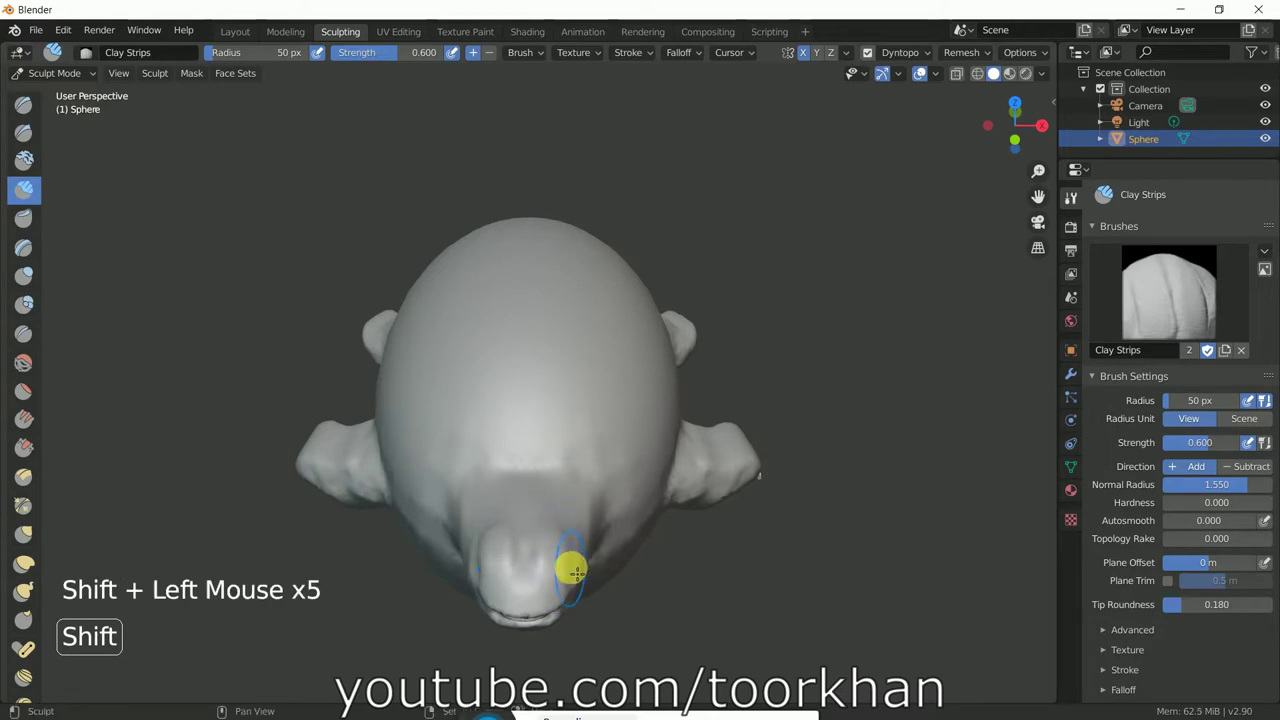
{"action": "middle_click_drag", "start_coordinate": [587, 588], "coordinate": [588, 554]}
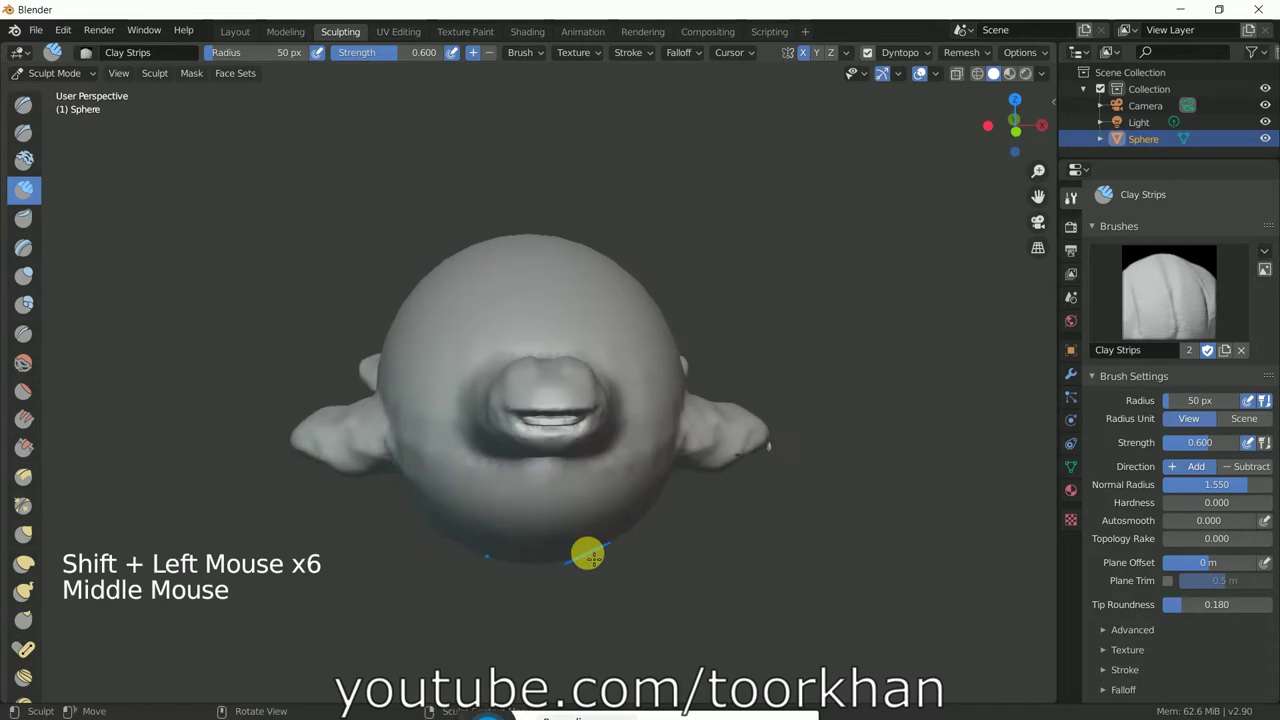
{"action": "scroll", "coordinate": [588, 554], "scroll_direction": "up", "scroll_amount": 2}
Carve two nostril hollows into the front of the snout with Ctrl-drag strokes
{"action": "scroll", "coordinate": [587, 553], "scroll_direction": "up", "scroll_amount": 1}
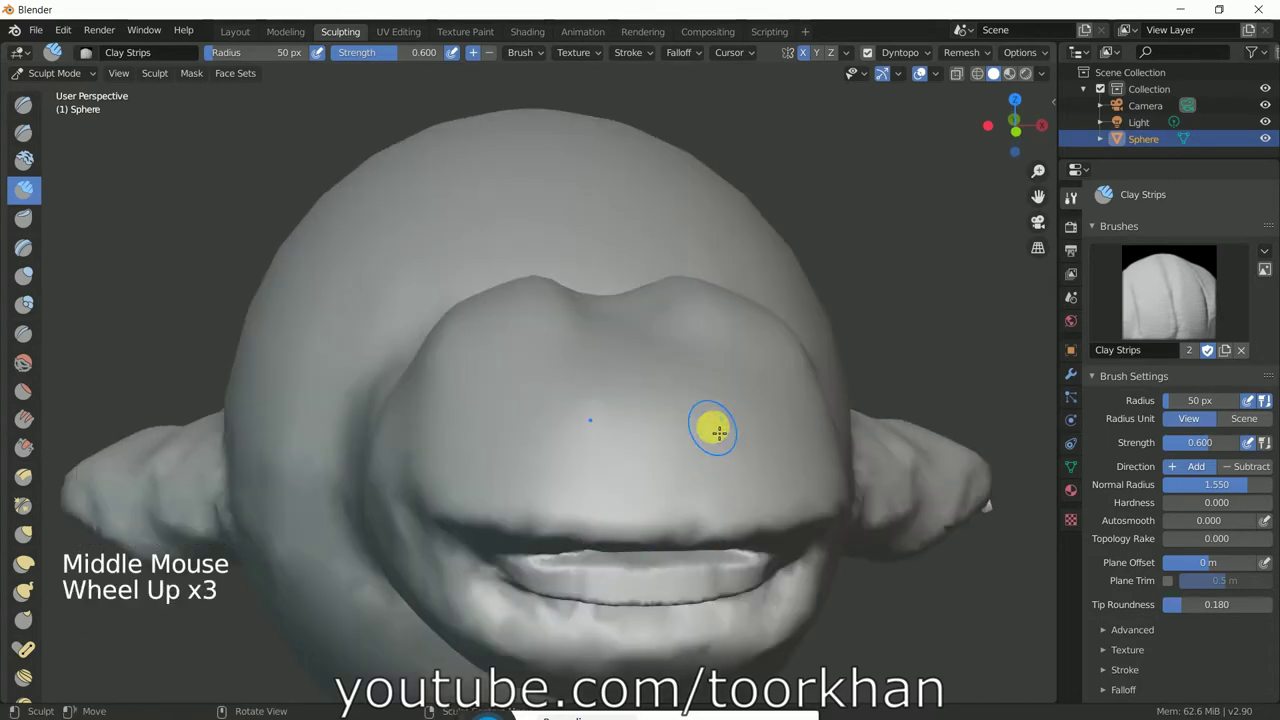
{"action": "left_click_drag", "start_coordinate": [728, 431], "coordinate": [735, 430], "text": "ctrl"}
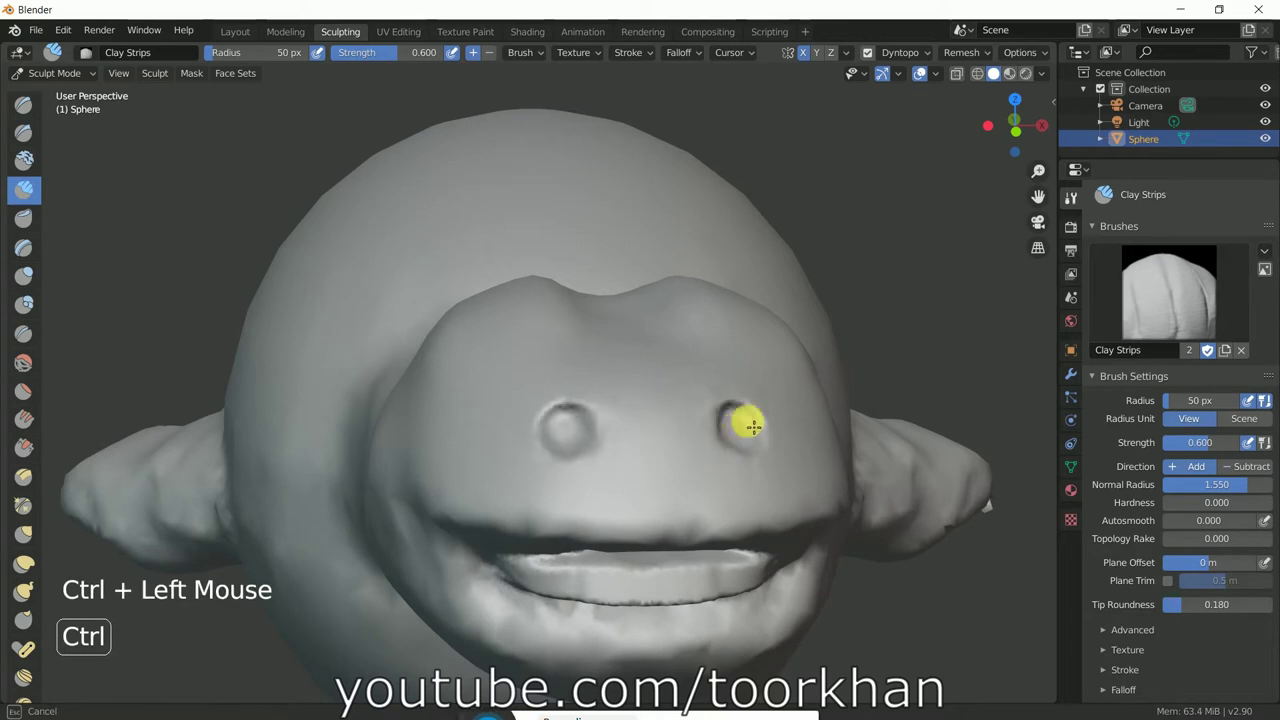
{"action": "left_click_drag", "start_coordinate": [745, 432], "coordinate": [739, 439], "text": "ctrl"}
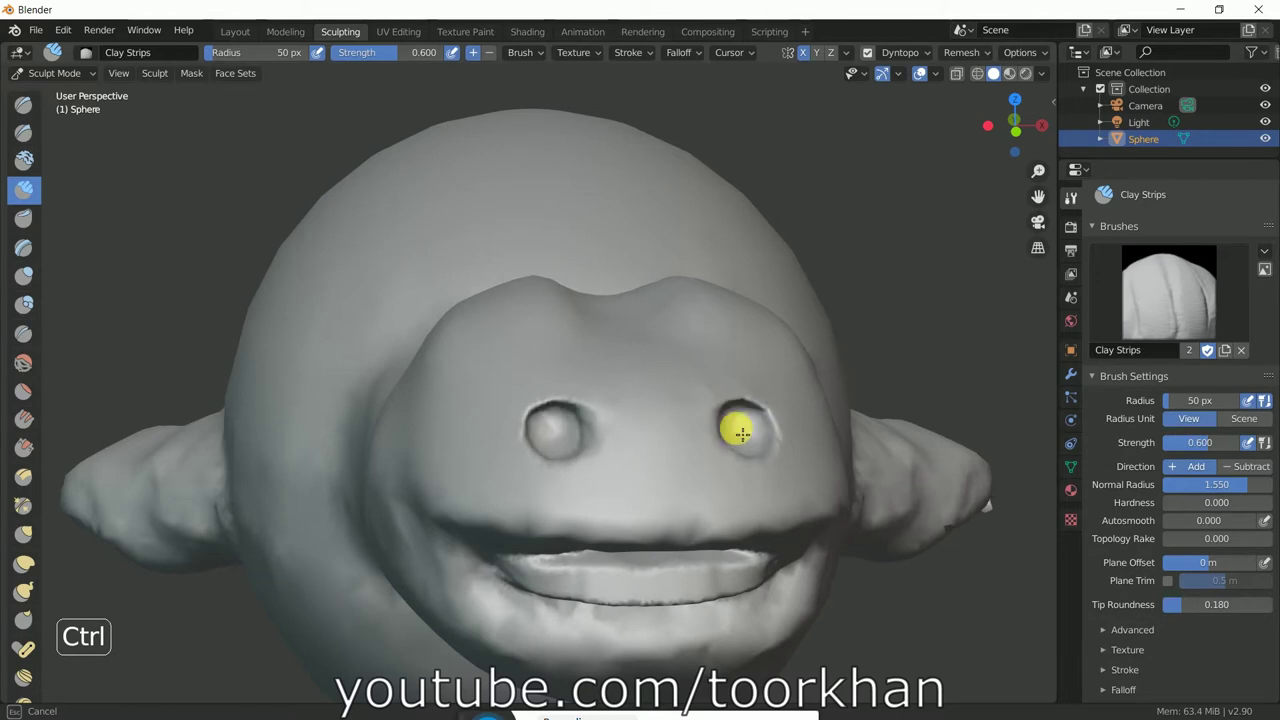
{"action": "left_click_drag", "start_coordinate": [740, 432], "coordinate": [749, 423], "text": "ctrl"}
{"action": "mouse_move", "coordinate": [749, 423]}
{"action": "middle_mouse_down"}
{"action": "mouse_move", "coordinate": [729, 443]}
{"action": "mouse_move", "coordinate": [583, 480]}
{"action": "mouse_move", "coordinate": [472, 468]}
{"action": "mouse_move", "coordinate": [466, 523]}
{"action": "mouse_move", "coordinate": [434, 566]}
{"action": "mouse_move", "coordinate": [574, 474]}
{"action": "mouse_move", "coordinate": [529, 514]}
{"action": "middle_mouse_up"}
{"action": "scroll", "coordinate": [729, 443], "scroll_direction": "down", "scroll_amount": 1}
{"action": "scroll", "coordinate": [690, 462], "scroll_direction": "down", "scroll_amount": 2}
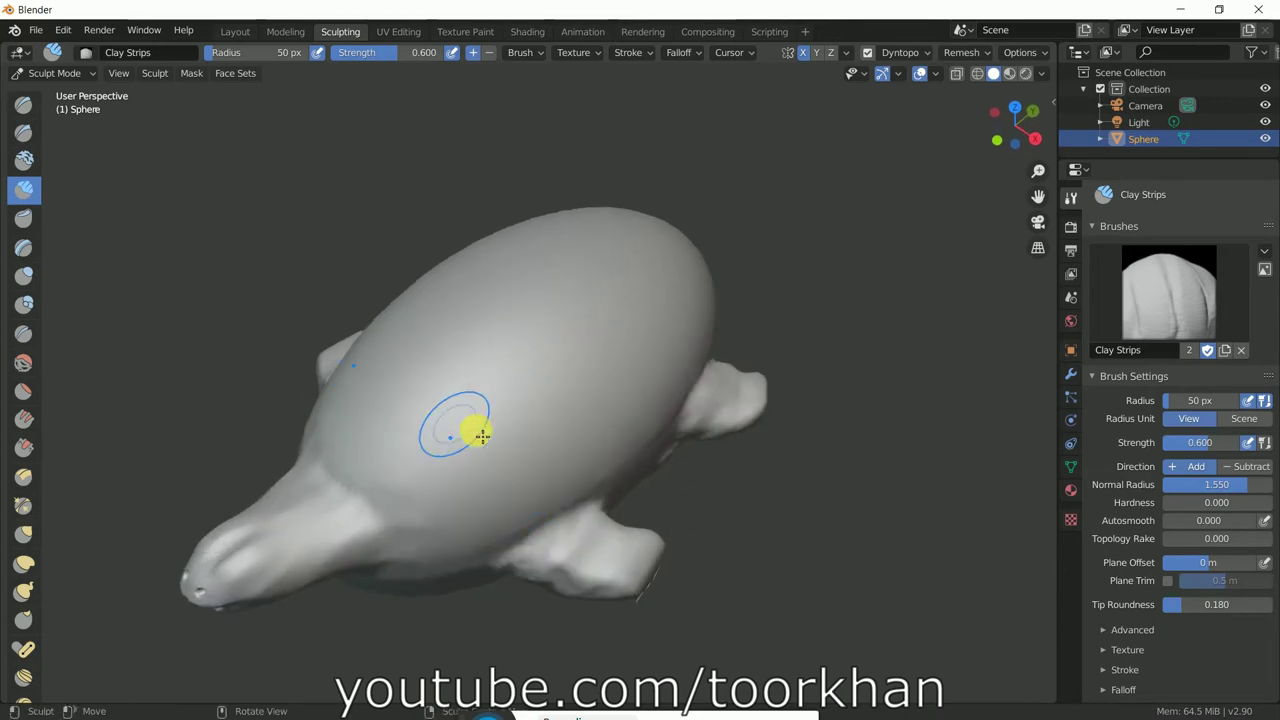
Carve two grooves across the creature's back, then view it from above
{"action": "mouse_move", "coordinate": [482, 436]}
{"action": "left_mouse_down"}
{"action": "mouse_move", "coordinate": [462, 458]}
{"action": "mouse_move", "coordinate": [606, 351]}
{"action": "left_mouse_up"}
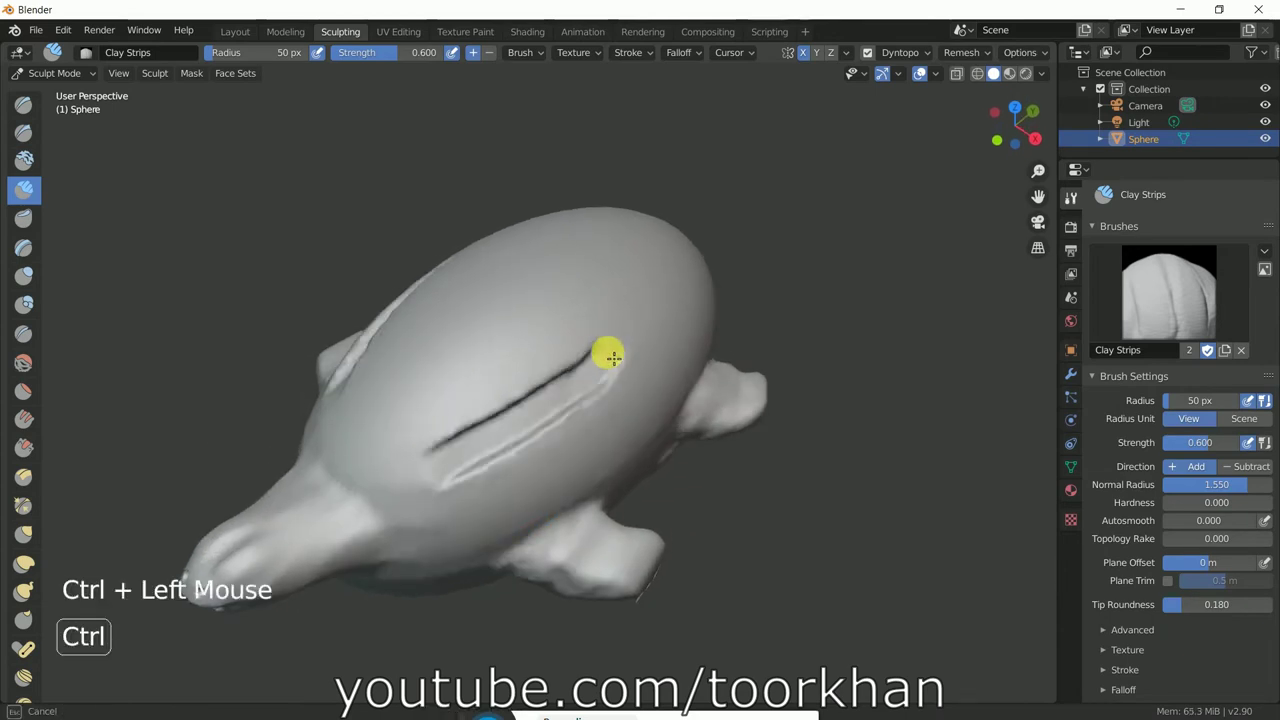
{"action": "mouse_move", "coordinate": [466, 337]}
{"action": "left_mouse_down", "text": "ctrl"}
{"action": "mouse_move", "coordinate": [638, 270]}
{"action": "mouse_move", "coordinate": [657, 243]}
{"action": "mouse_move", "coordinate": [646, 371]}
{"action": "mouse_move", "coordinate": [485, 483]}
{"action": "mouse_move", "coordinate": [414, 409]}
{"action": "mouse_move", "coordinate": [486, 437]}
{"action": "mouse_move", "coordinate": [494, 417]}
{"action": "mouse_move", "coordinate": [677, 320]}
{"action": "mouse_move", "coordinate": [566, 431]}
{"action": "mouse_move", "coordinate": [534, 391]}
{"action": "mouse_move", "coordinate": [586, 229]}
{"action": "mouse_move", "coordinate": [333, 398]}
{"action": "mouse_move", "coordinate": [529, 423]}
{"action": "mouse_move", "coordinate": [529, 506]}
{"action": "mouse_move", "coordinate": [674, 354]}
{"action": "mouse_move", "coordinate": [659, 283]}
{"action": "mouse_move", "coordinate": [617, 223]}
{"action": "mouse_move", "coordinate": [474, 340]}
{"action": "mouse_move", "coordinate": [574, 420]}
{"action": "mouse_move", "coordinate": [389, 362]}
{"action": "left_mouse_up", "text": "ctrl"}
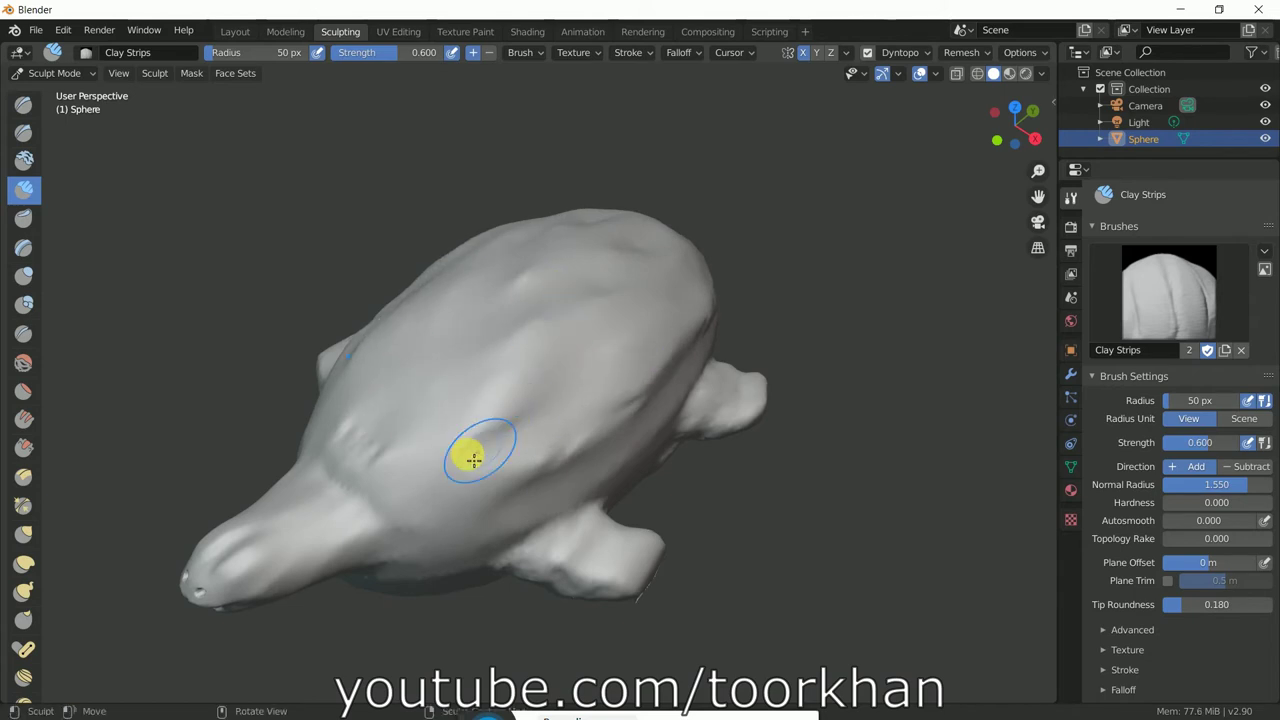
{"action": "mouse_move", "coordinate": [471, 449]}
{"action": "middle_mouse_down"}
{"action": "mouse_move", "coordinate": [466, 380]}
{"action": "mouse_move", "coordinate": [329, 371]}
{"action": "mouse_move", "coordinate": [286, 445]}
{"action": "middle_mouse_up"}
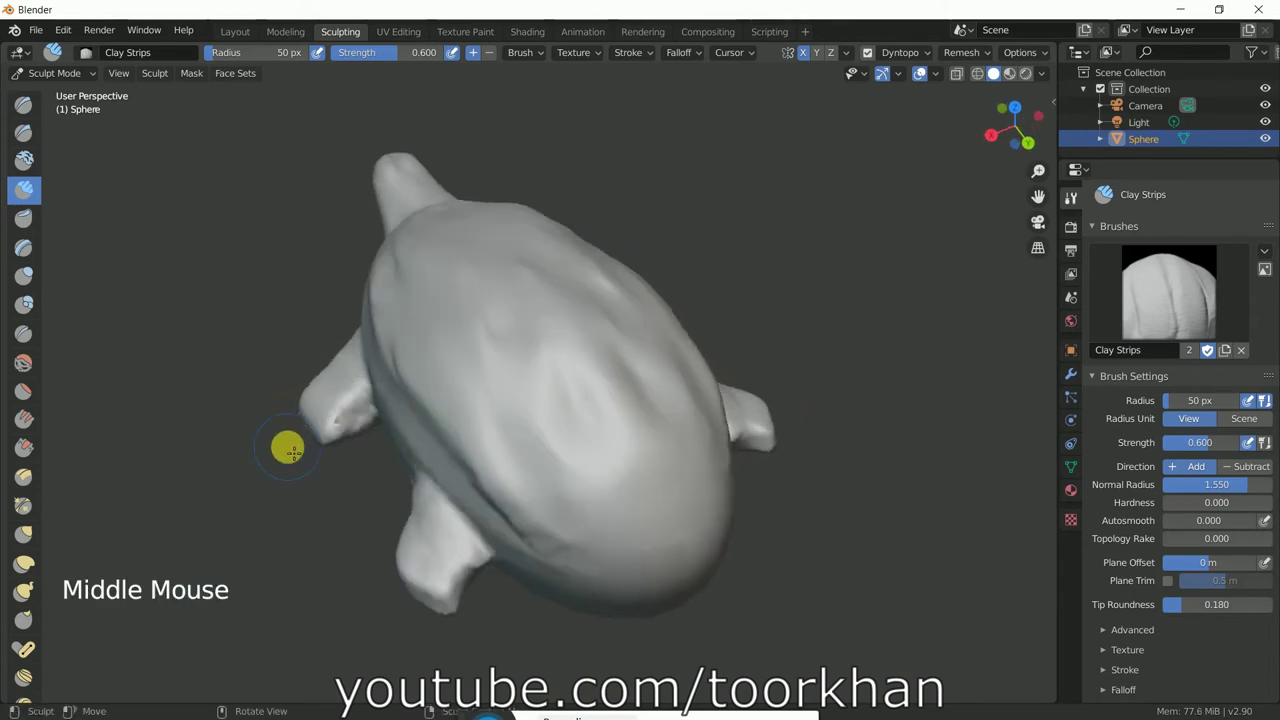
Form a small tail bump at the rear with a Clay Strips stroke, then smooth it
{"action": "scroll", "coordinate": [286, 446], "scroll_direction": "down", "scroll_amount": 2}
{"action": "middle_click_drag", "start_coordinate": [679, 583], "coordinate": [674, 534]}
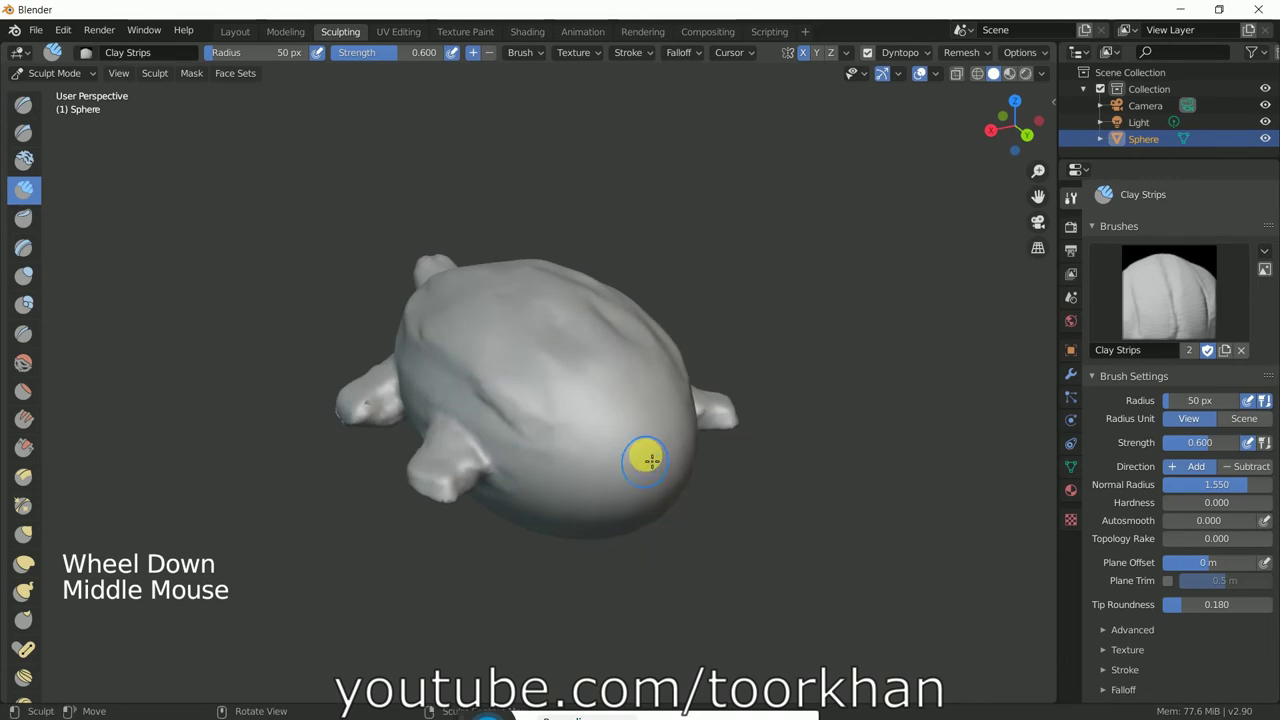
{"action": "mouse_move", "coordinate": [648, 458]}
{"action": "left_mouse_down"}
{"action": "mouse_move", "coordinate": [699, 472]}
{"action": "mouse_move", "coordinate": [684, 482]}
{"action": "left_mouse_up"}
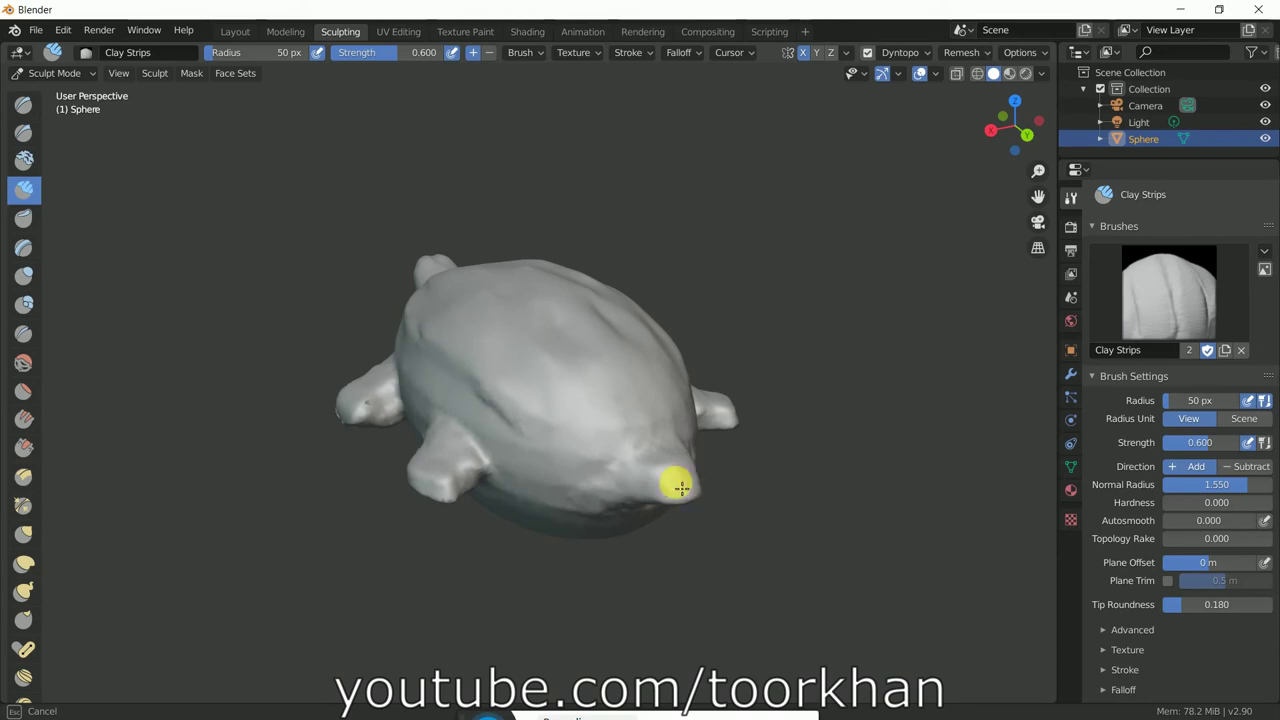
{"action": "left_click_drag", "start_coordinate": [678, 478], "coordinate": [643, 514], "text": "shift"}
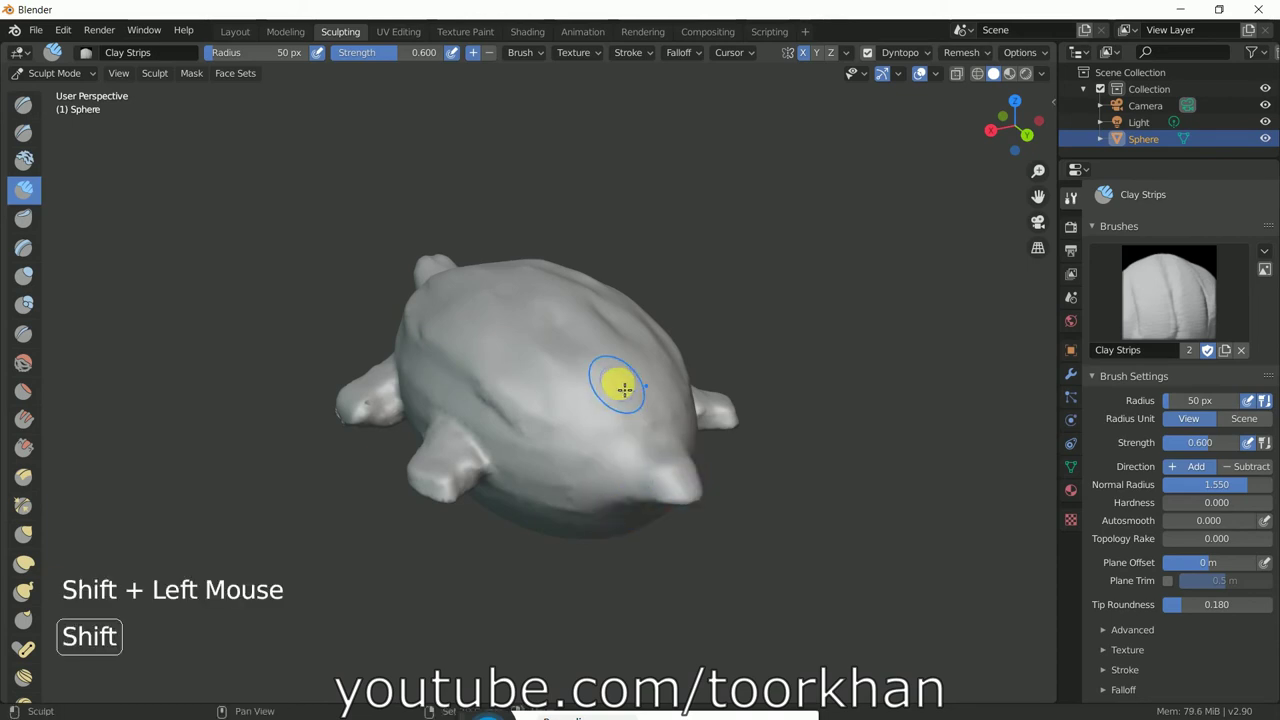
{"action": "mouse_move", "coordinate": [621, 391]}
{"action": "middle_mouse_down"}
{"action": "mouse_move", "coordinate": [802, 445]}
{"action": "mouse_move", "coordinate": [771, 471]}
{"action": "middle_mouse_up"}
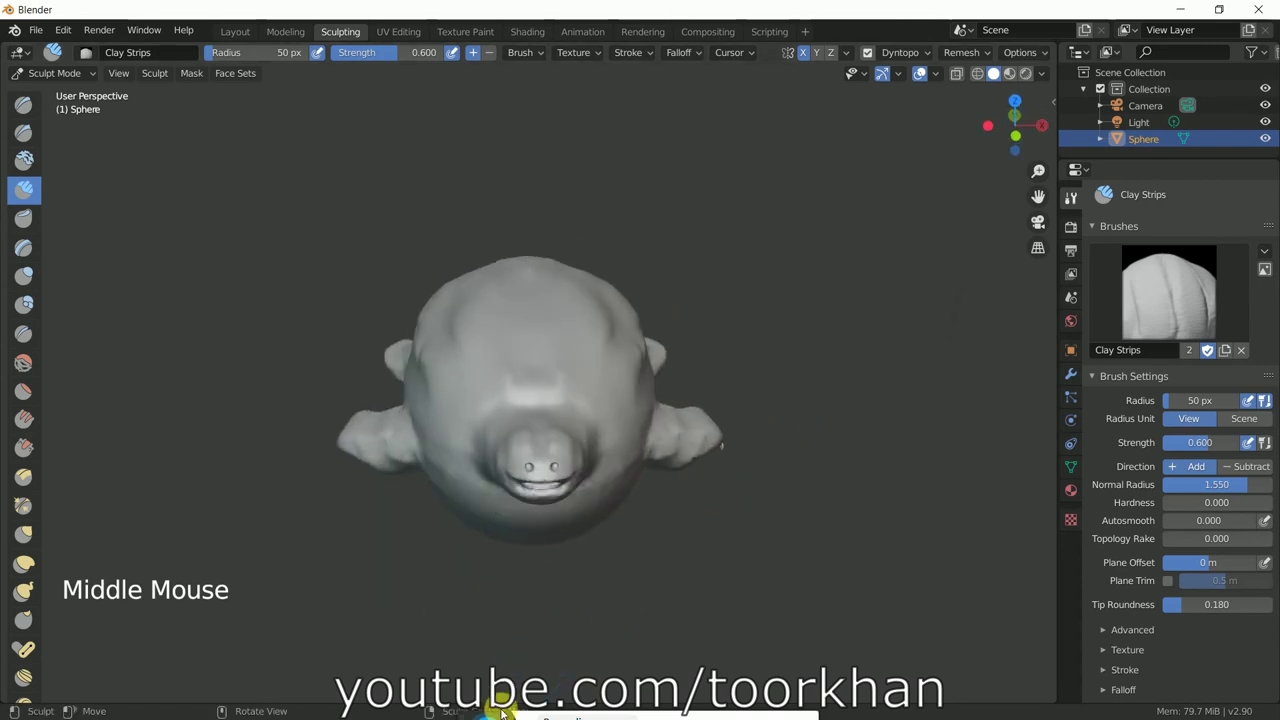